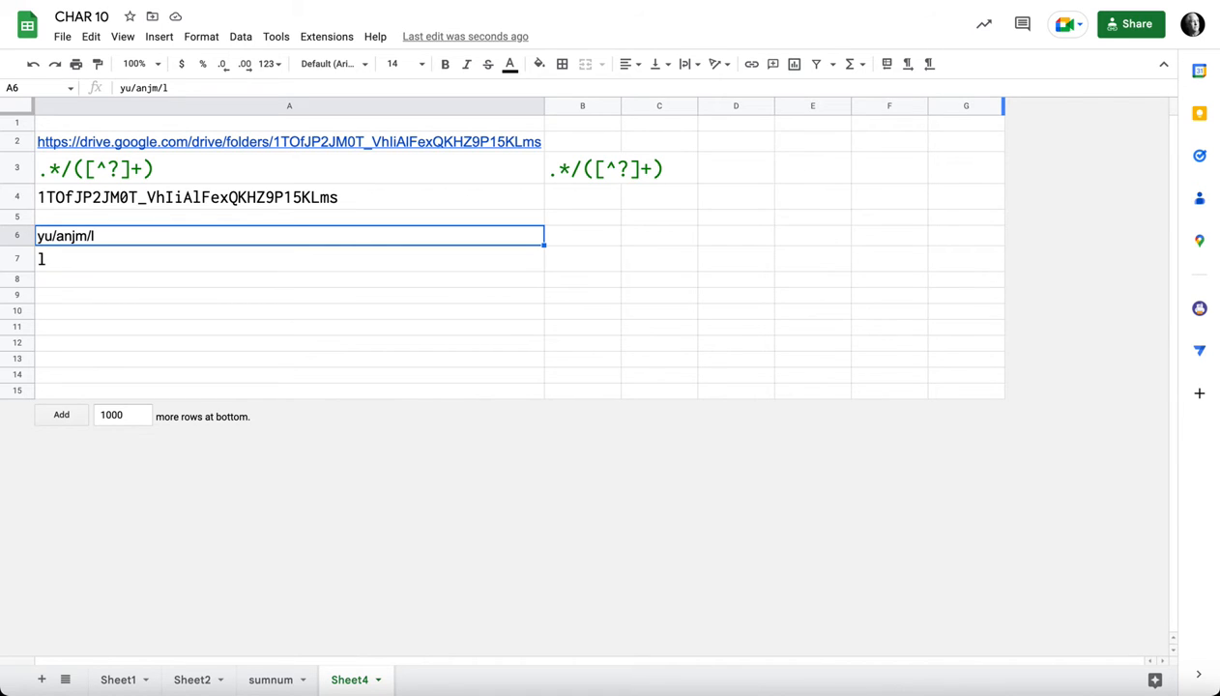
Step: Examine the REGEXEXTRACT formulas in A7 and A4, including the text cells and the regular expression in A3 they reference
{"action": "left_click", "coordinate": [289, 259]}
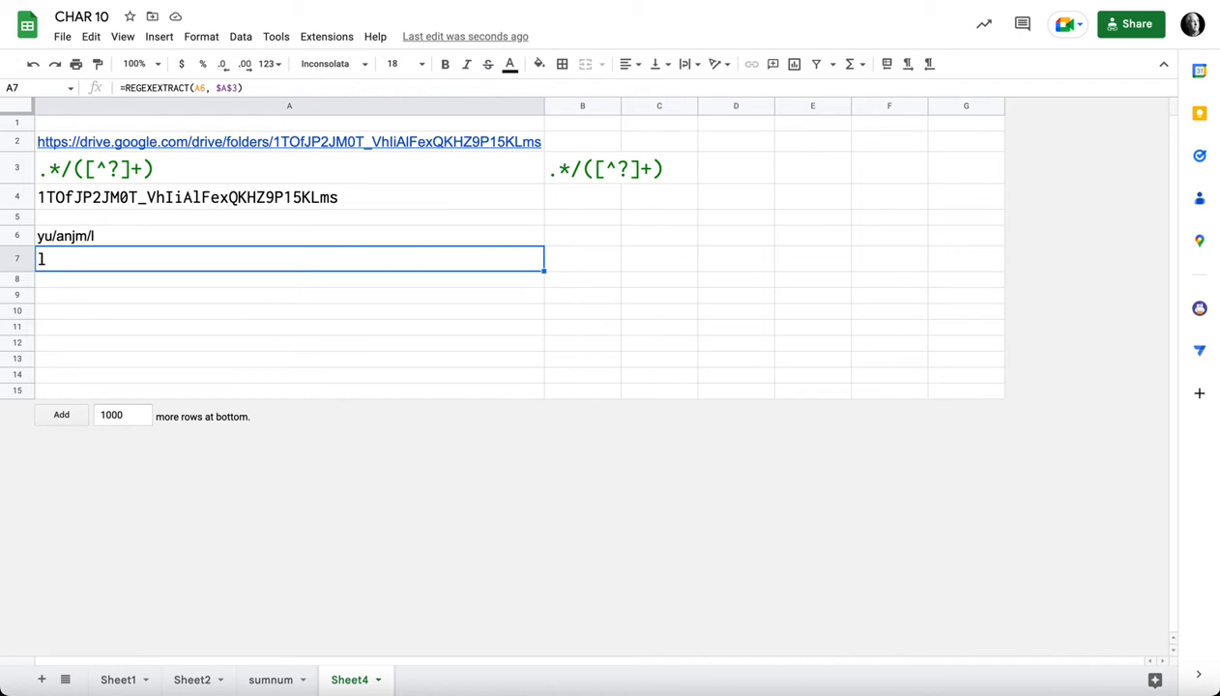
{"action": "left_click", "coordinate": [289, 236]}
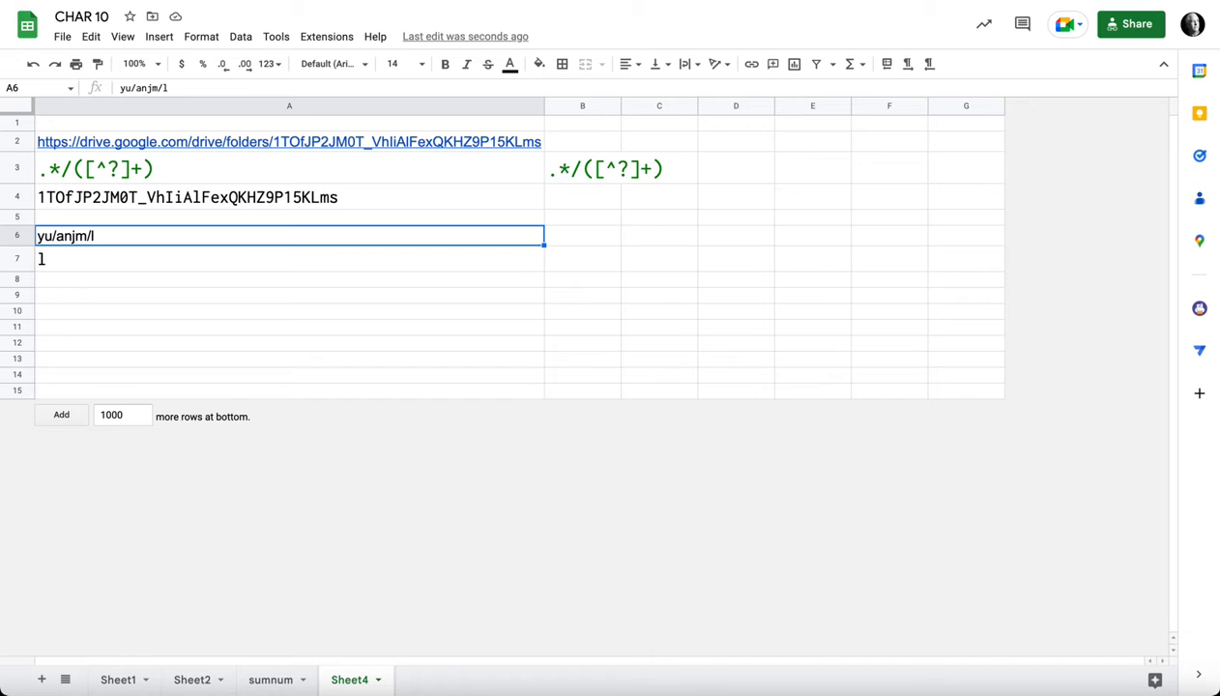
{"action": "left_click", "coordinate": [289, 168]}
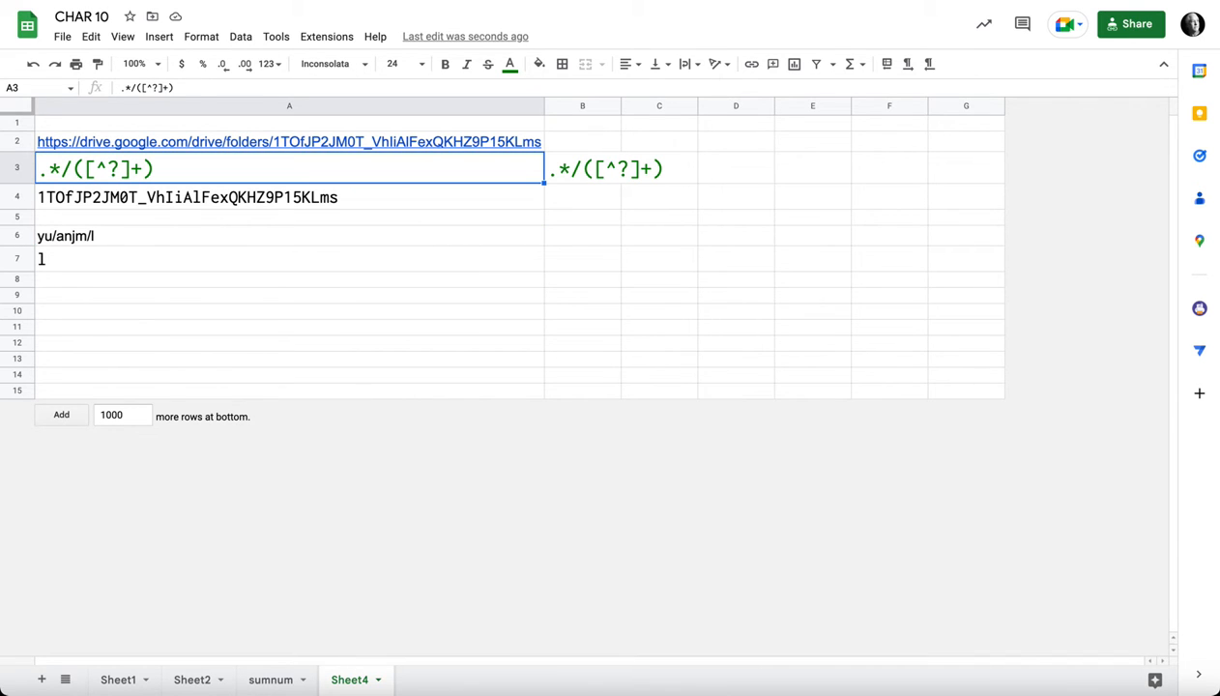
{"action": "left_click", "coordinate": [289, 198]}
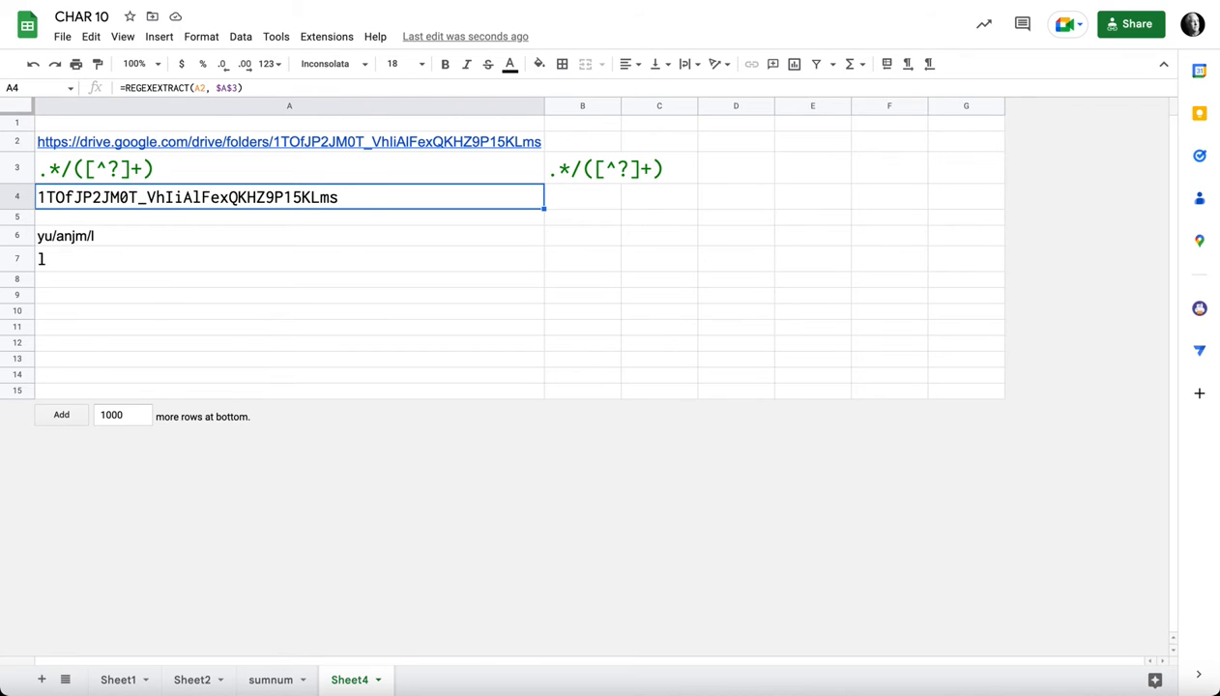
{"action": "left_click", "coordinate": [194, 88]}
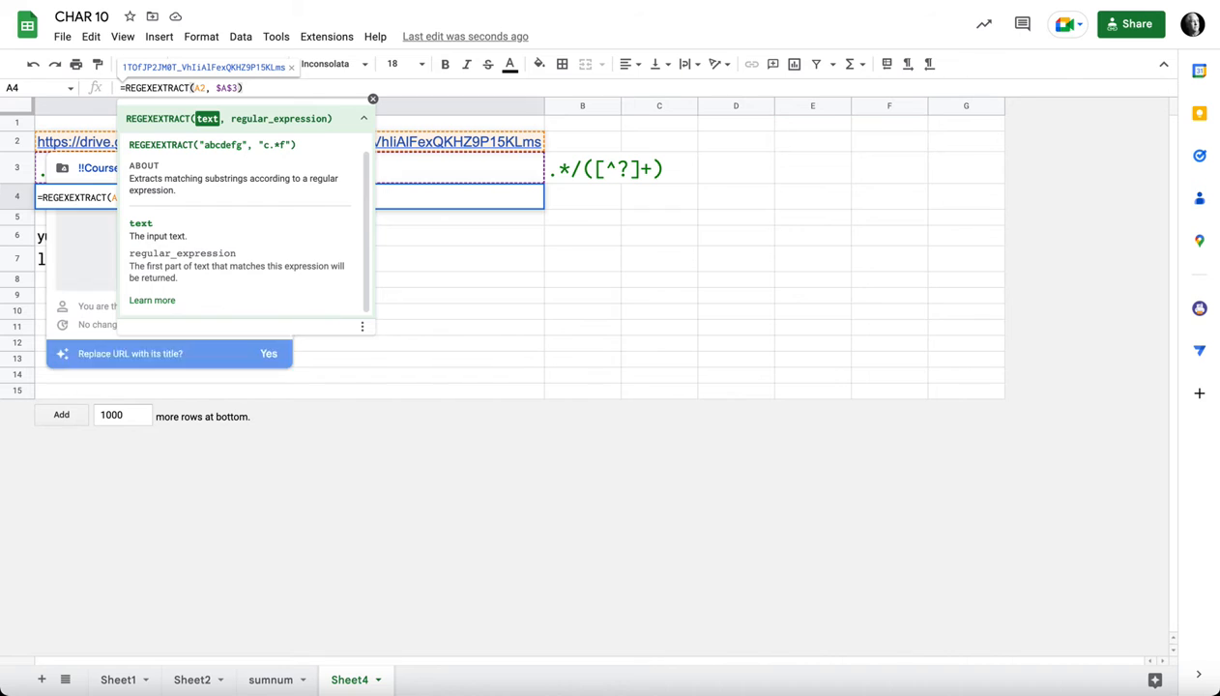
{"action": "left_click", "coordinate": [224, 88]}
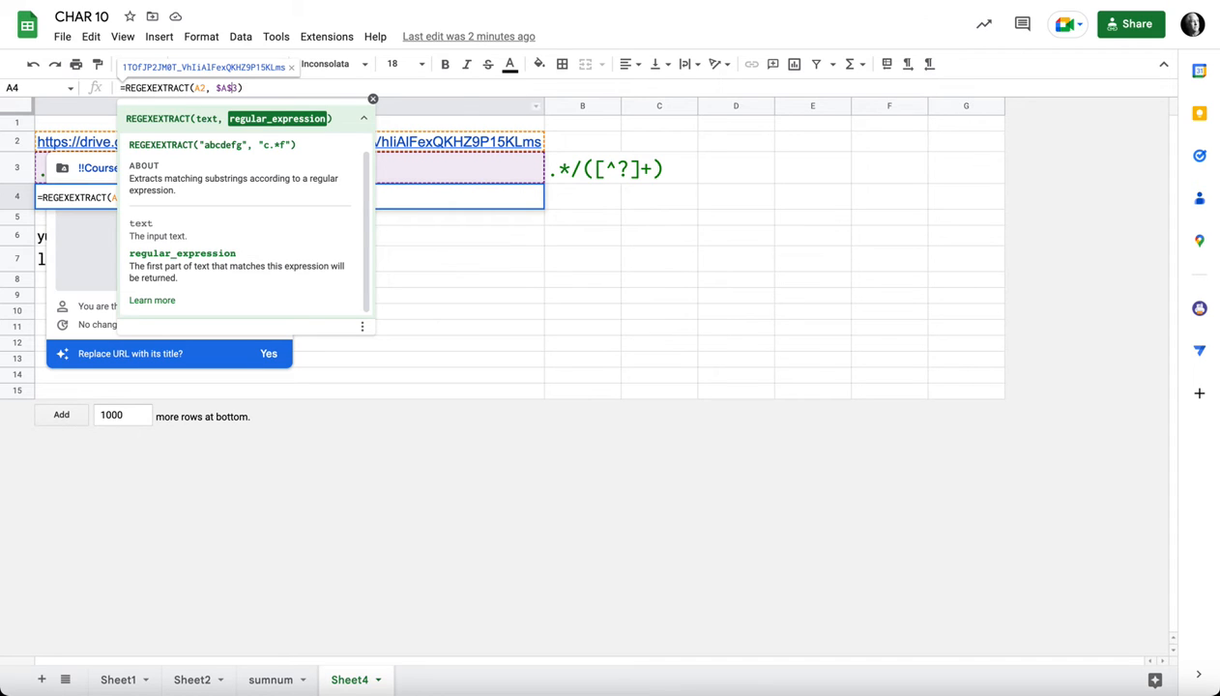
{"action": "left_click", "coordinate": [373, 99]}
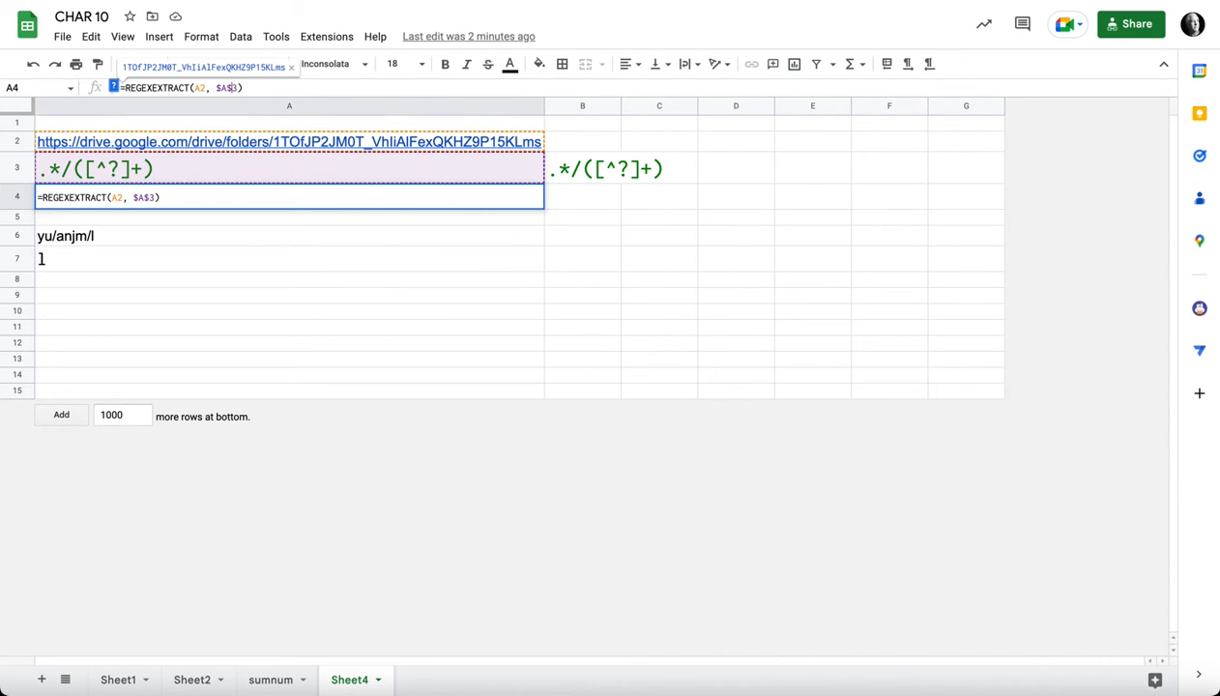
{"action": "key", "text": "Return"}
{"action": "key", "text": "Up"}
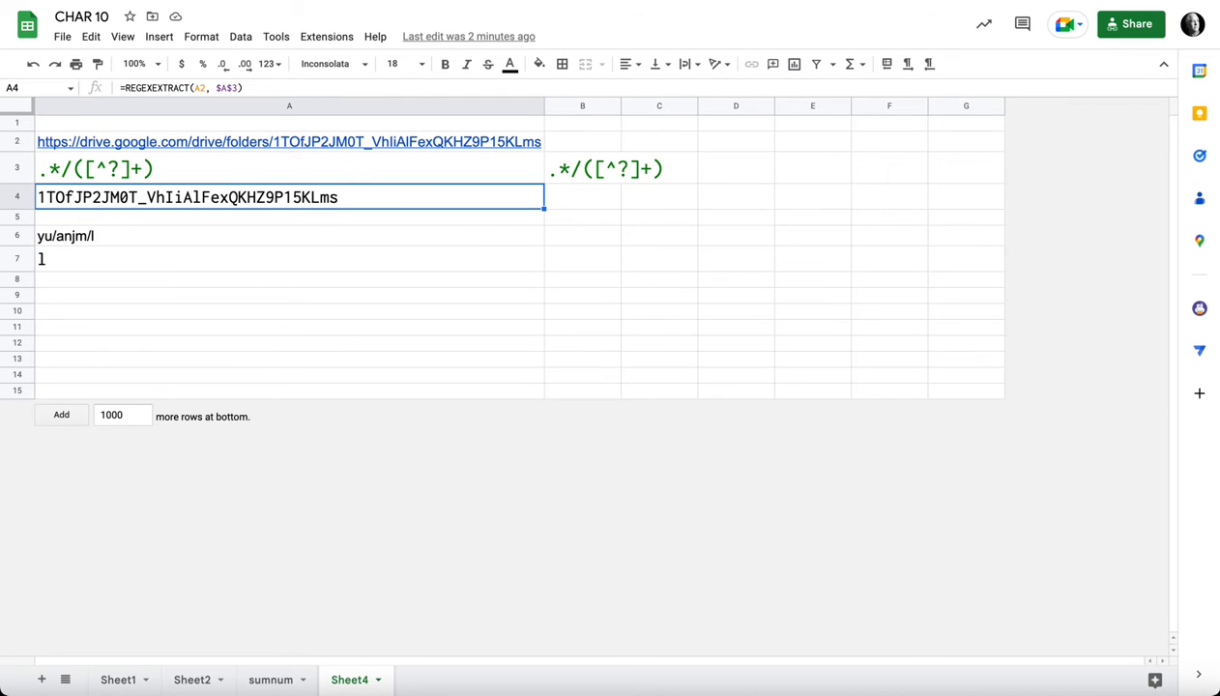
Step: Highlight the folder ID at the end of the A2 URL and compare it with the extracted text in A4
{"action": "key", "text": "Up"}
{"action": "key", "text": "Up"}
{"action": "key", "text": "Return"}
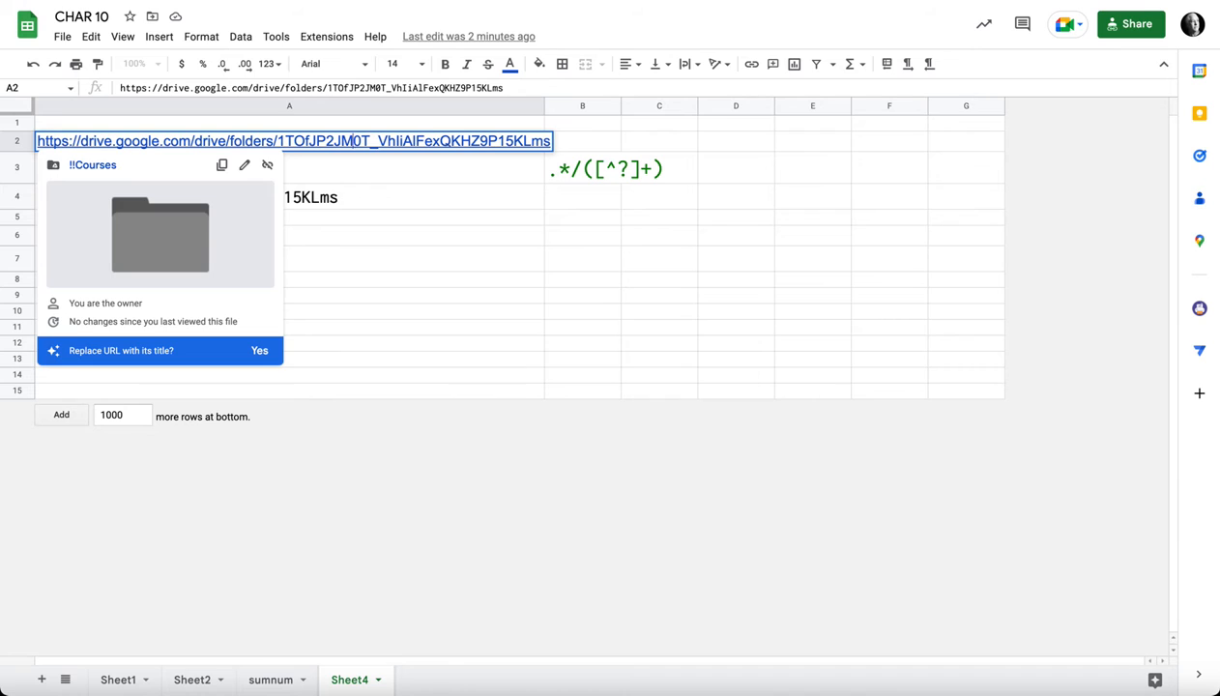
{"action": "key", "text": "ctrl+shift+Left"}
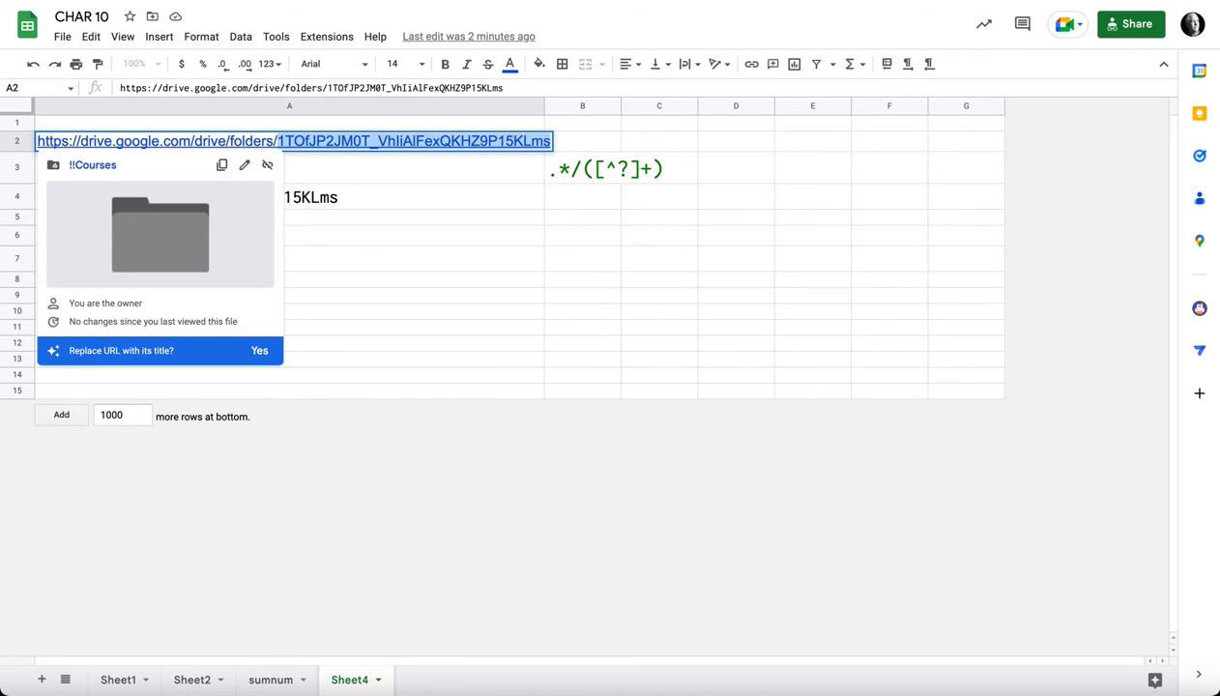
{"action": "key", "text": "Return"}
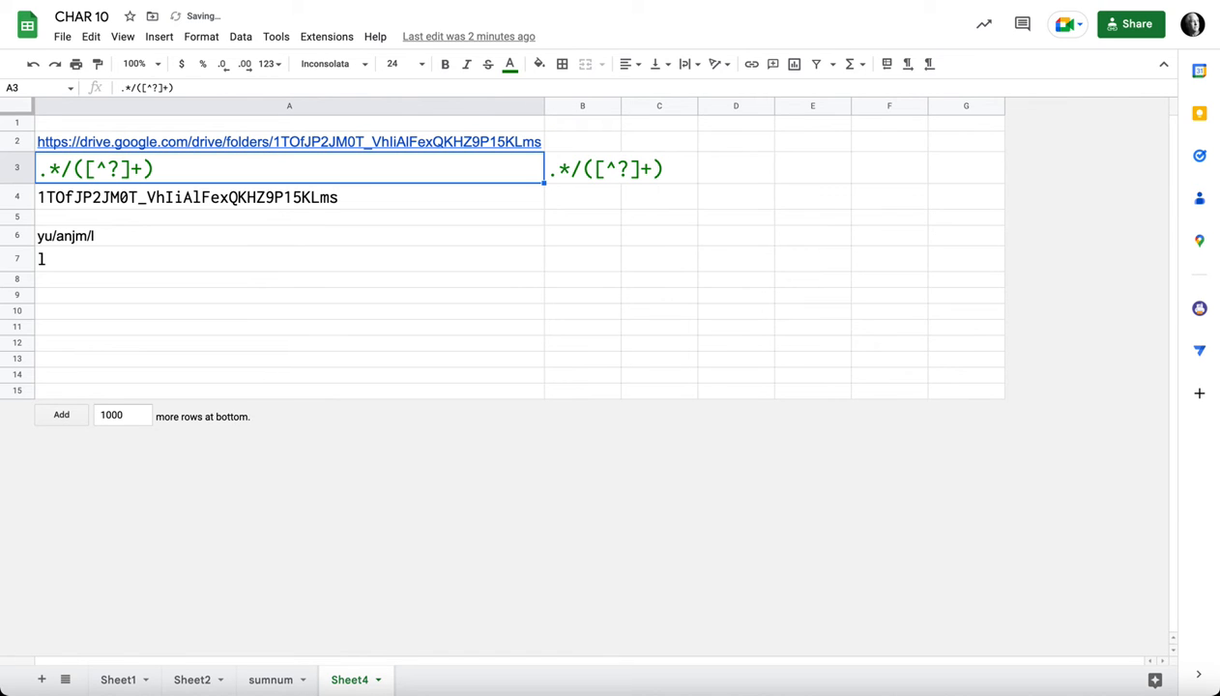
{"action": "key", "text": "Down"}
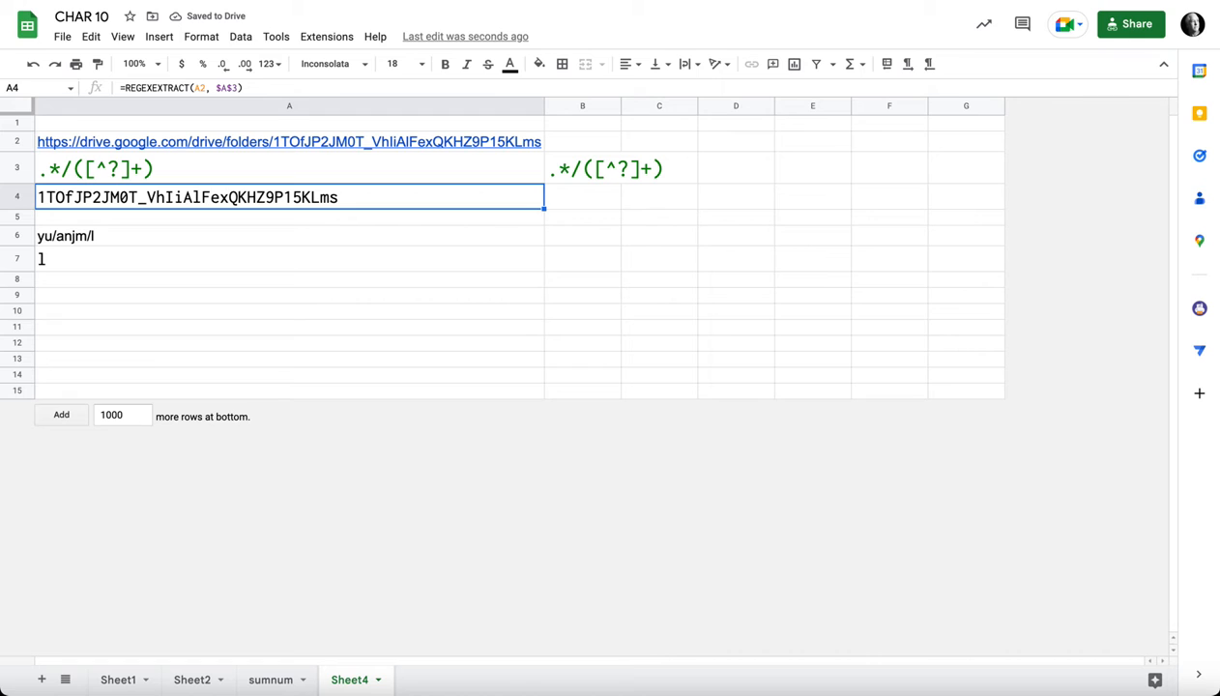
{"action": "mouse_move", "coordinate": [170, 142]}
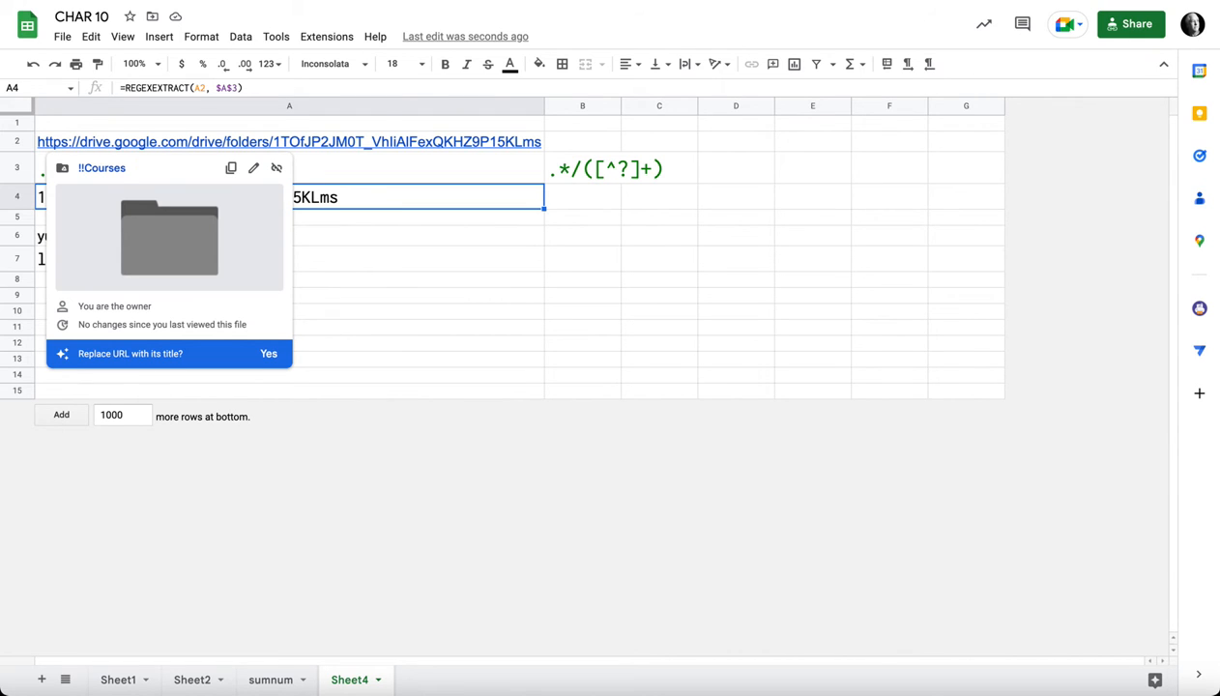
Step: Extend the sample text in A6 to yu/anjm/lldjflkjlksjkl and check the extraction beneath it
{"action": "key", "text": "Down"}
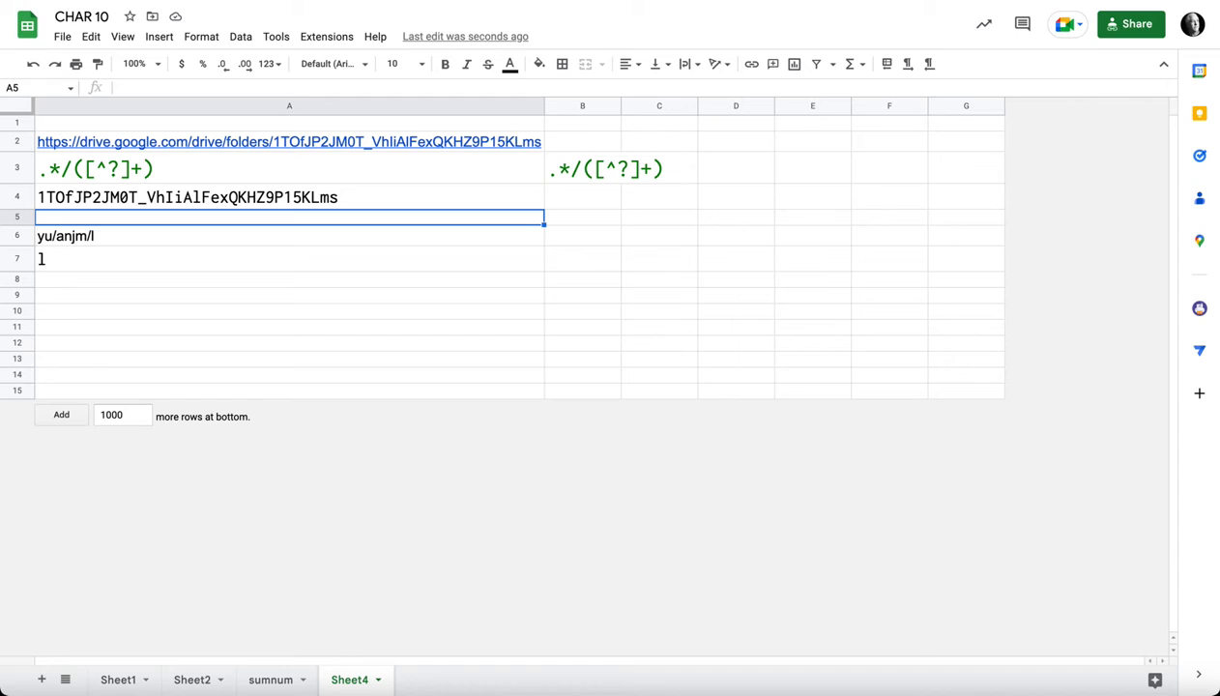
{"action": "key", "text": "Down"}
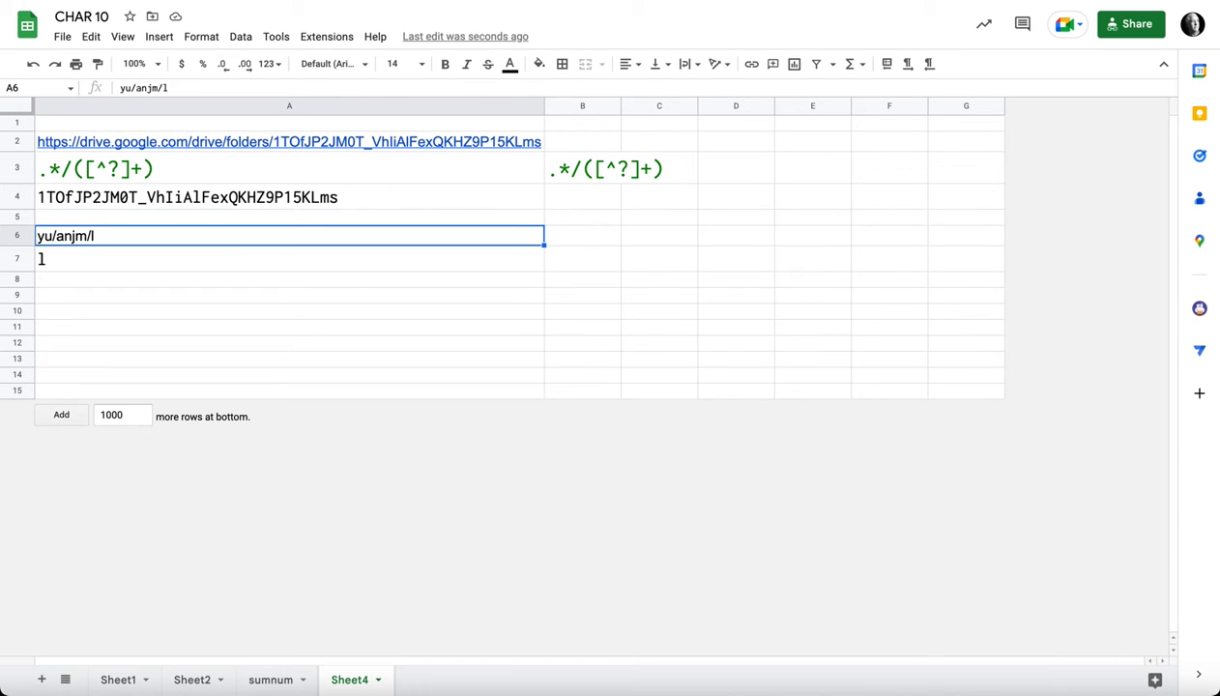
{"action": "key", "text": "Return"}
{"action": "type", "text": "ldjflkjlks"}
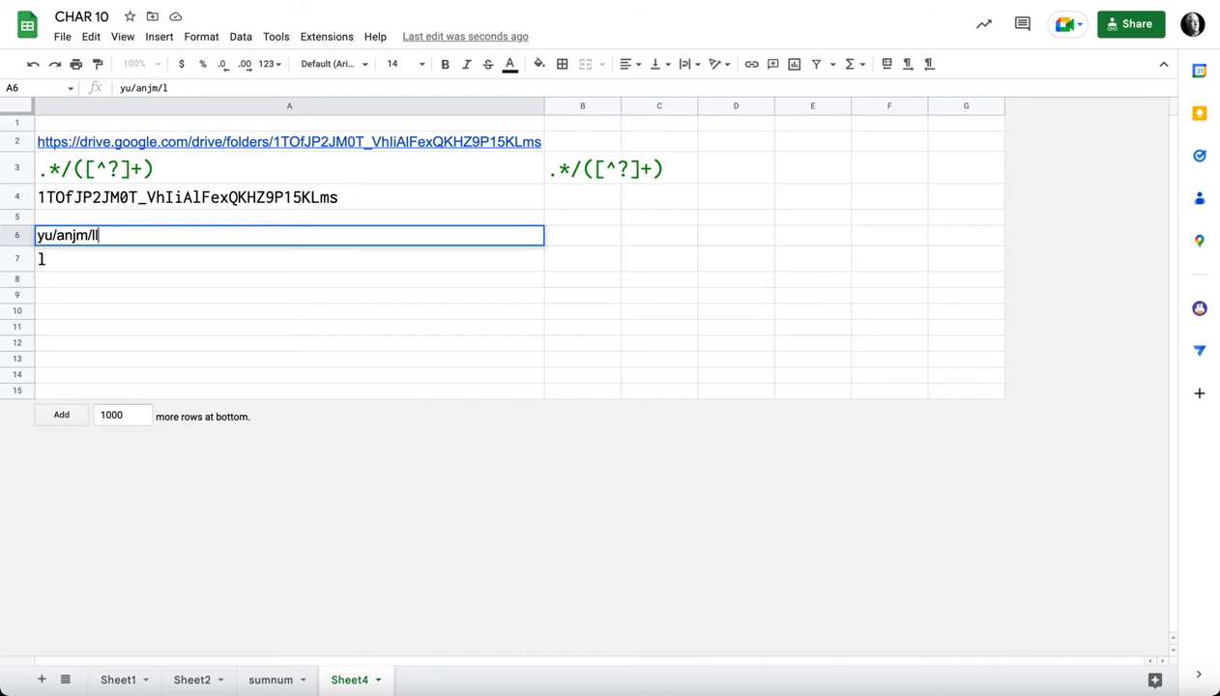
{"action": "type", "text": "jkl"}
{"action": "key", "text": "Return"}
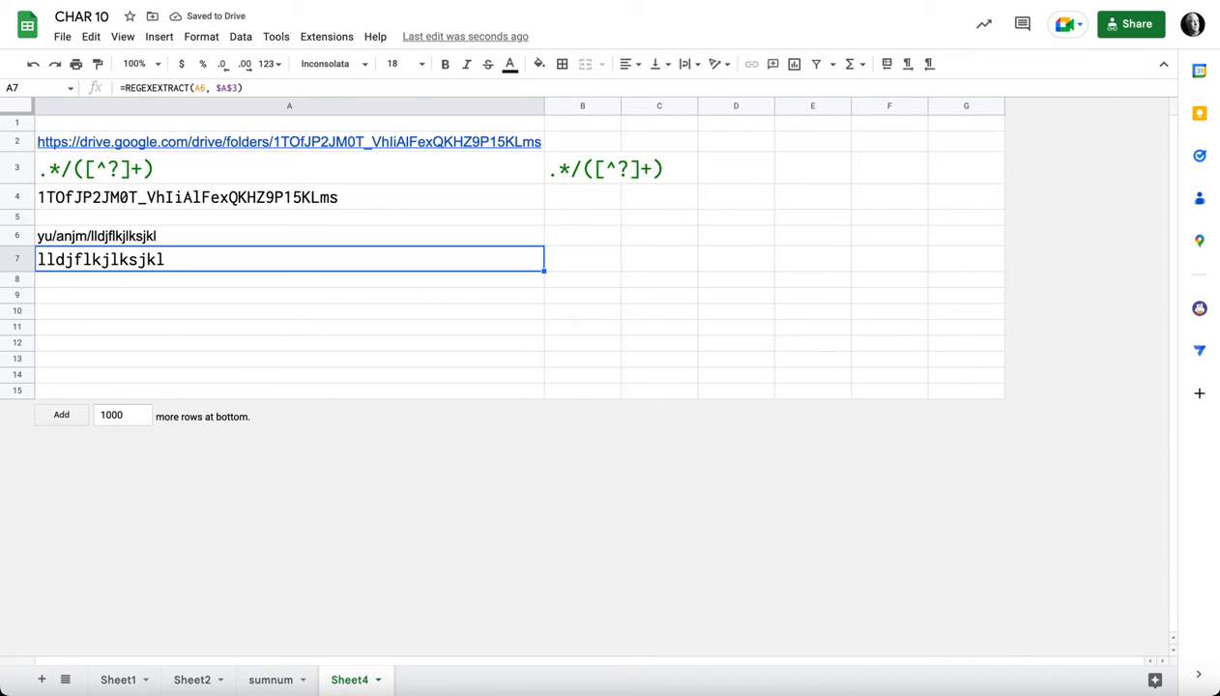
{"action": "key", "text": "Up"}
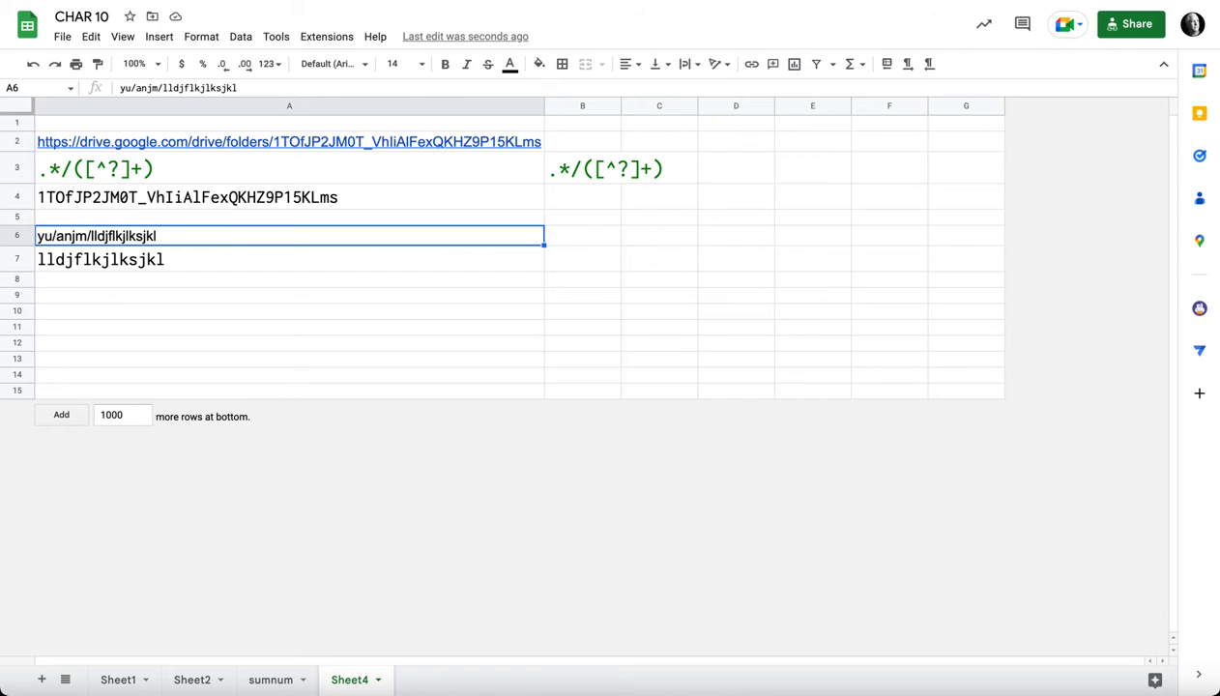
{"action": "key", "text": "Down"}
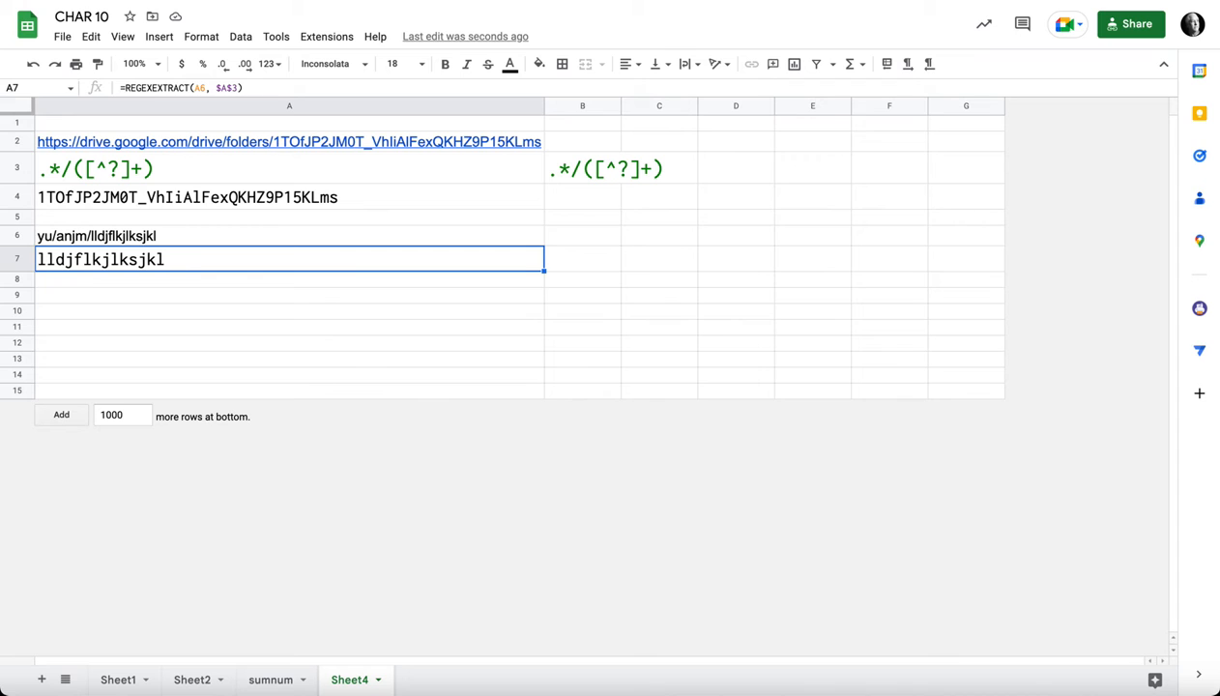
Step: Reduce the regular expression in A3 to a single dot and check the formula in A4
{"action": "double_click", "coordinate": [213, 168]}
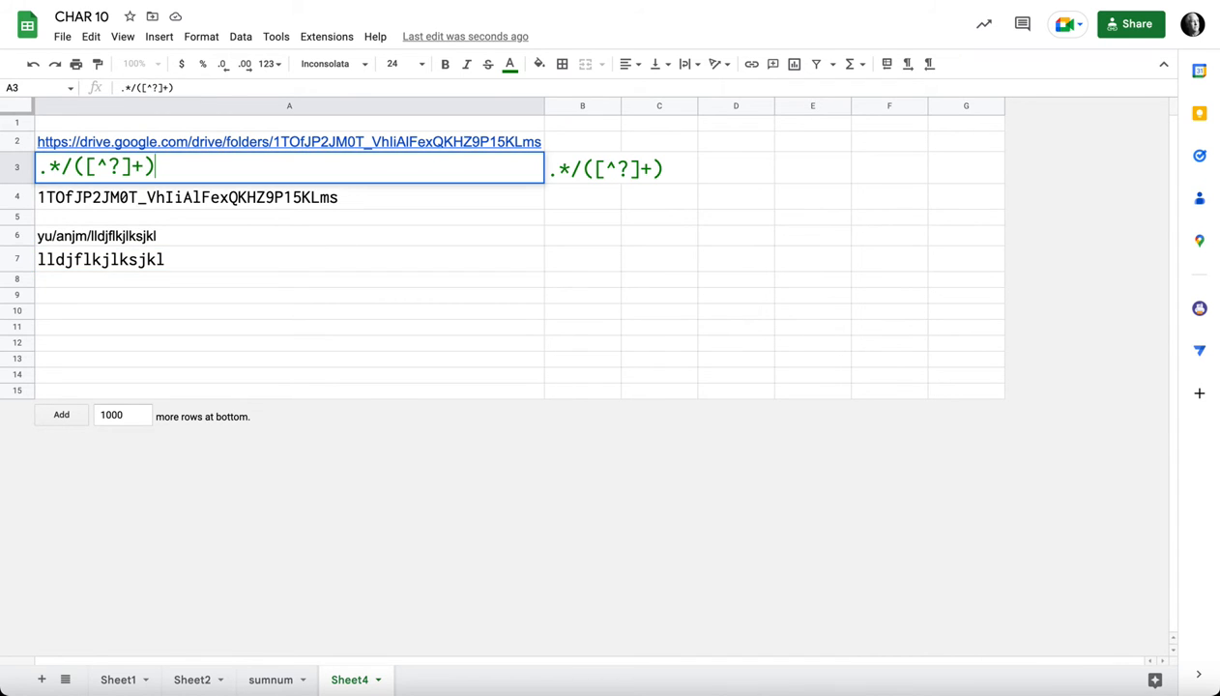
{"action": "key", "text": "BackSpace"}
{"action": "key", "text": "BackSpace"}
{"action": "key", "text": "BackSpace"}
{"action": "key", "text": "BackSpace"}
{"action": "key", "text": "BackSpace"}
{"action": "key", "text": "BackSpace"}
{"action": "key", "text": "BackSpace"}
{"action": "key", "text": "BackSpace"}
{"action": "key", "text": "BackSpace"}
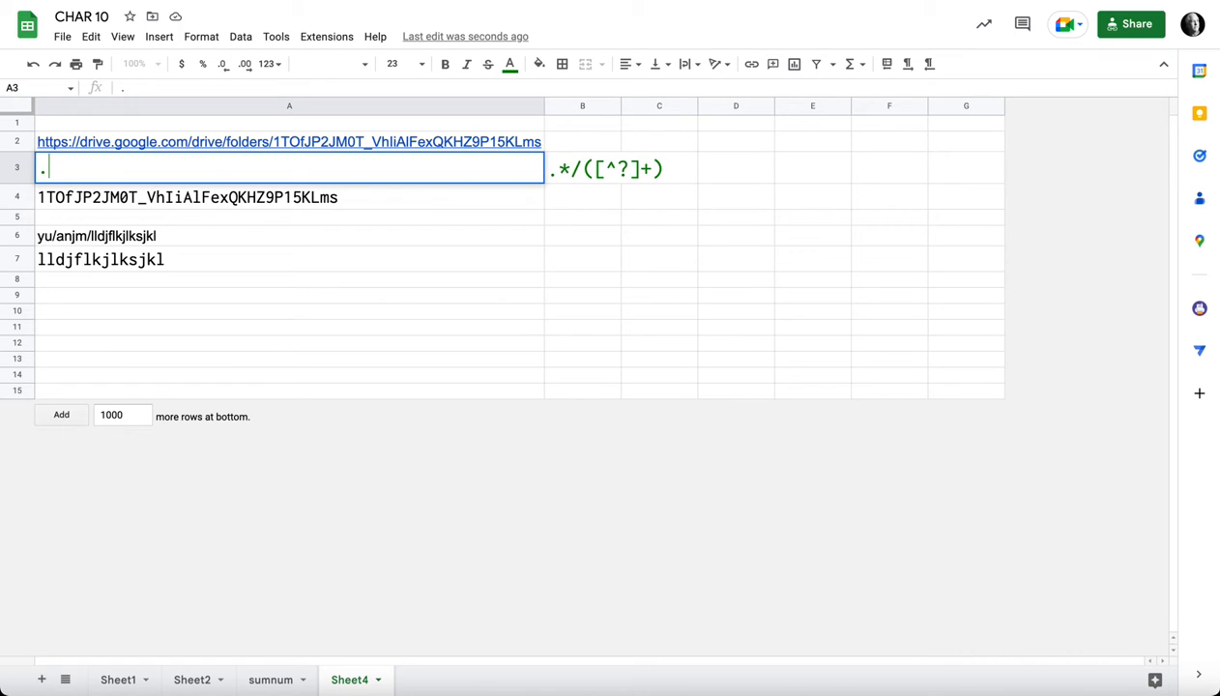
{"action": "key", "text": "Return"}
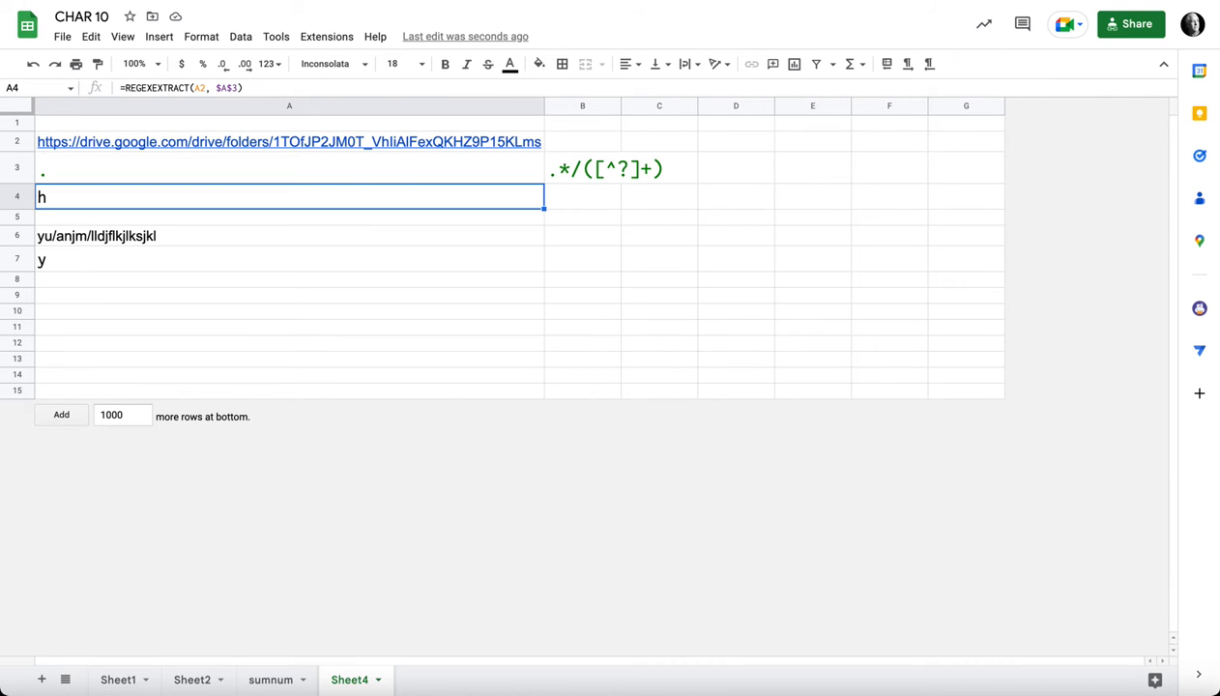
{"action": "key", "text": "Return"}
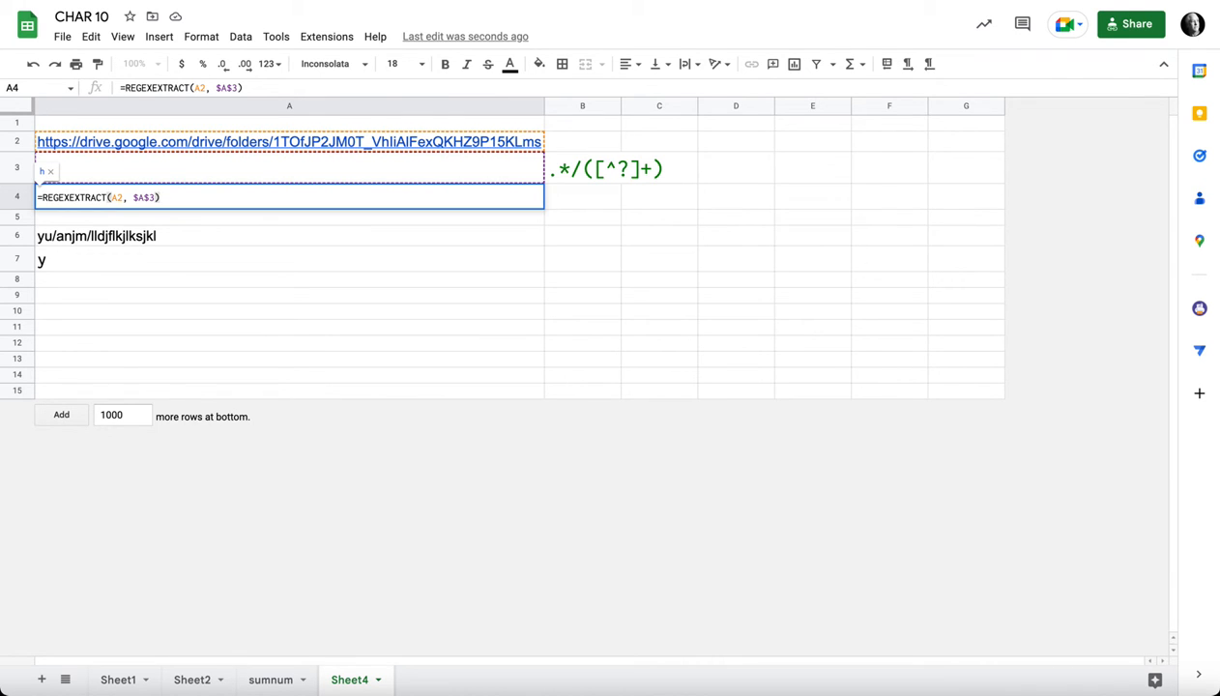
{"action": "key", "text": "Escape"}
Step: Add an asterisk to the regular expression in A3 so that it reads .*
{"action": "key", "text": "Up"}
{"action": "key", "text": "Return"}
{"action": "type", "text": "*"}
{"action": "key", "text": "Return"}
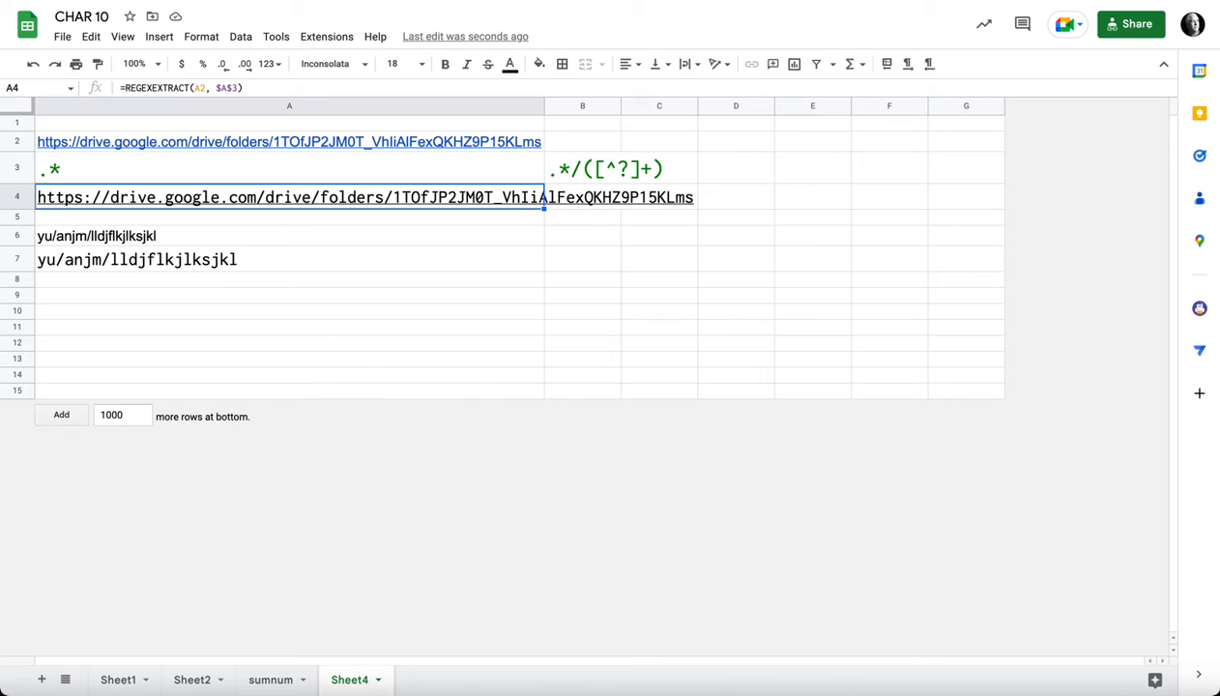
Step: Append a slash to the regular expression in A3, making it .*/ and check the extraction in A7
{"action": "key", "text": "Up"}
{"action": "key", "text": "Return"}
{"action": "type", "text": "/"}
{"action": "key", "text": "Return"}
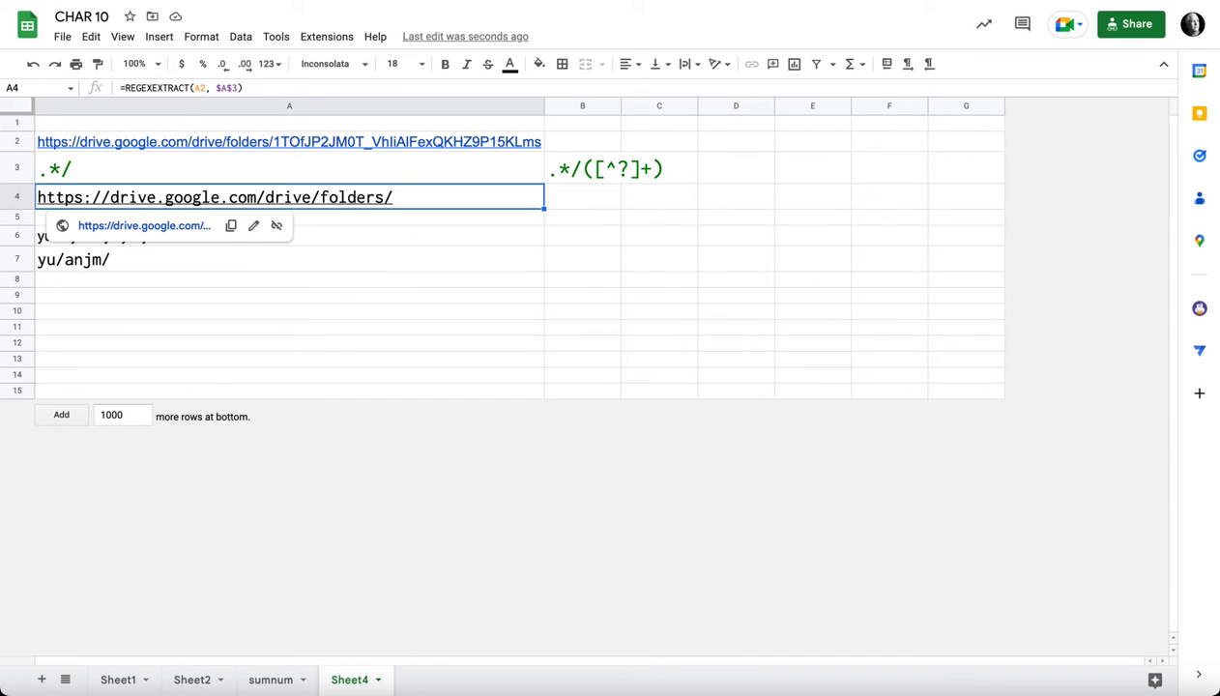
{"action": "left_click", "coordinate": [289, 259]}
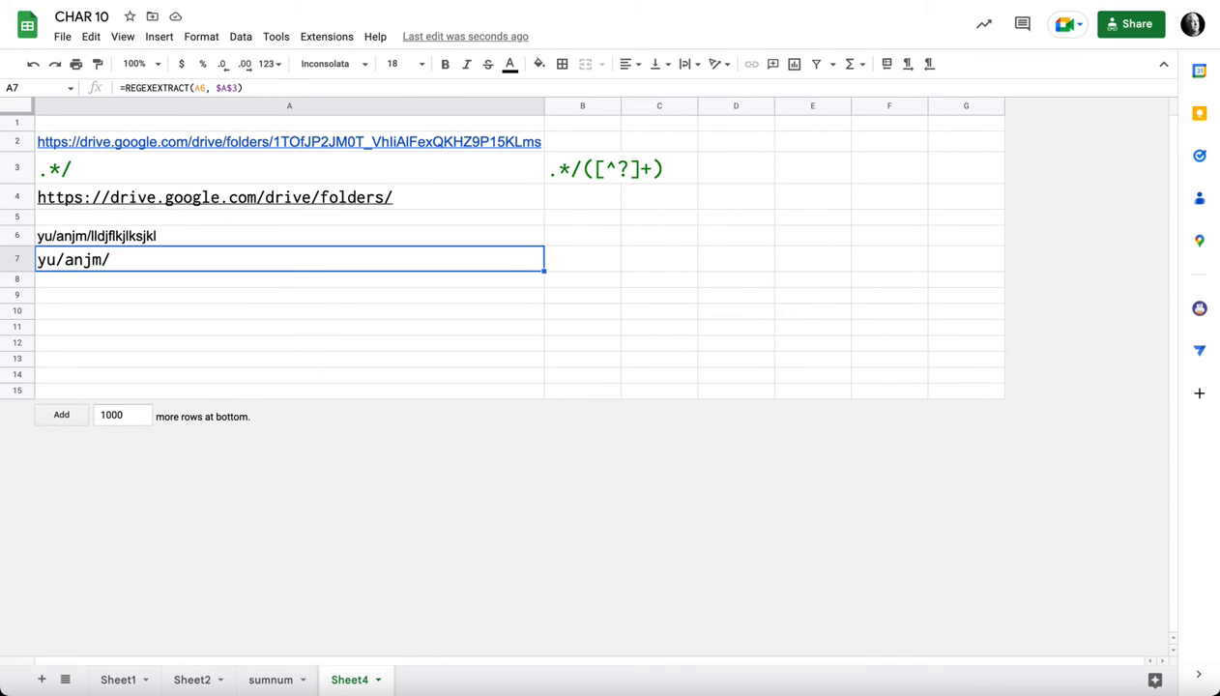
Step: Set the font size of the sample text in A6 to 24
{"action": "left_click", "coordinate": [289, 236]}
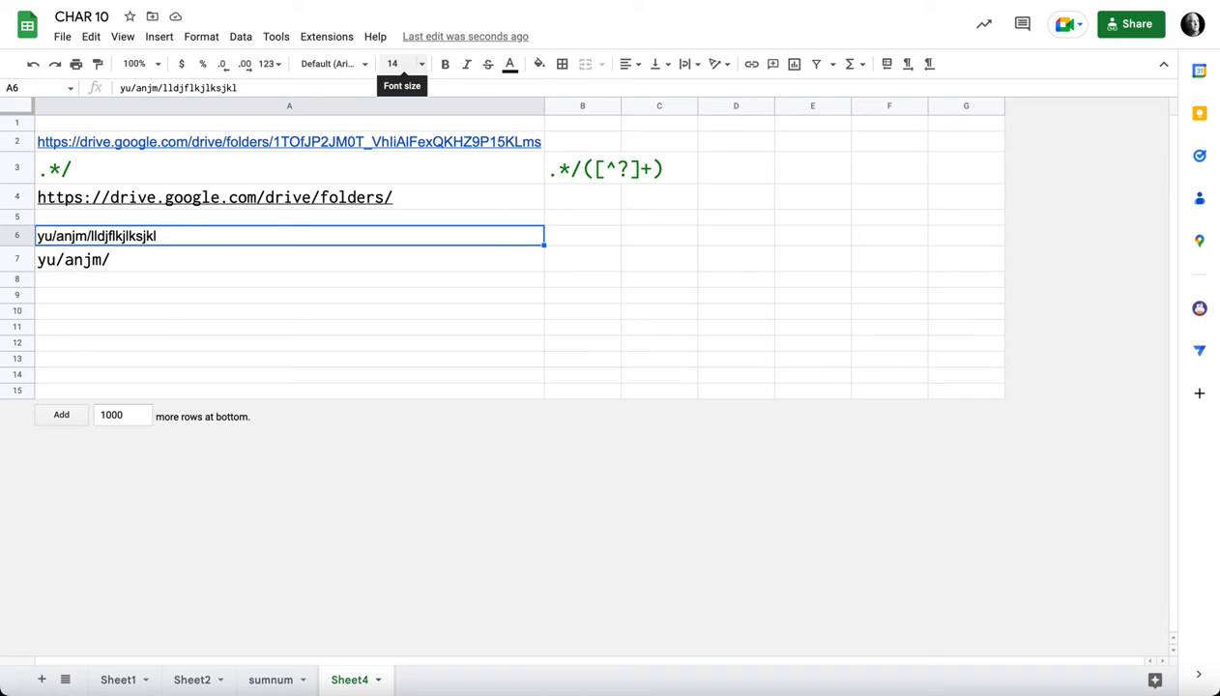
{"action": "left_click", "coordinate": [398, 63]}
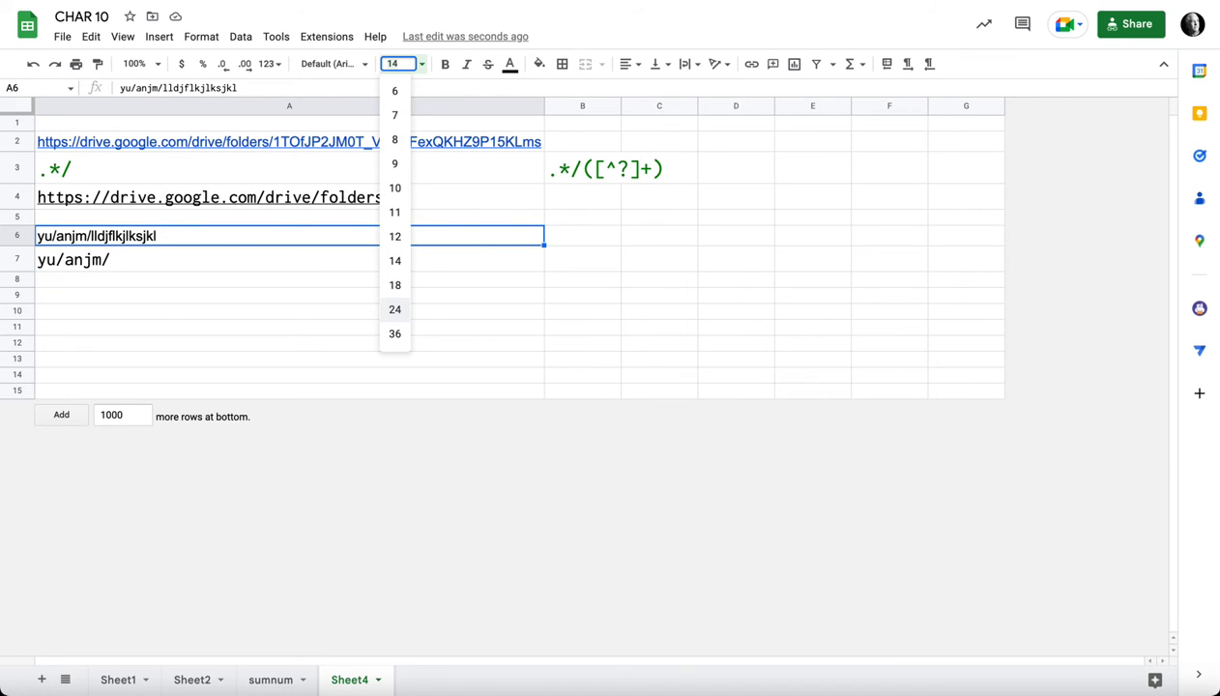
{"action": "left_click", "coordinate": [394, 307]}
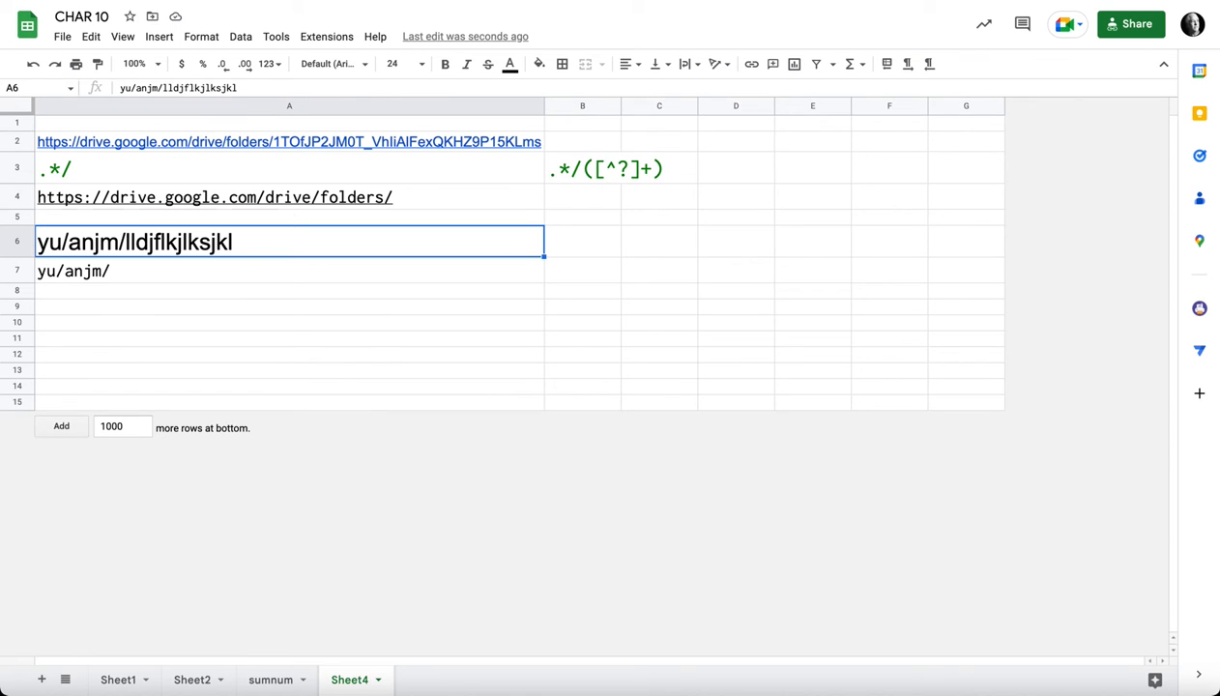
{"action": "left_click", "coordinate": [289, 306]}
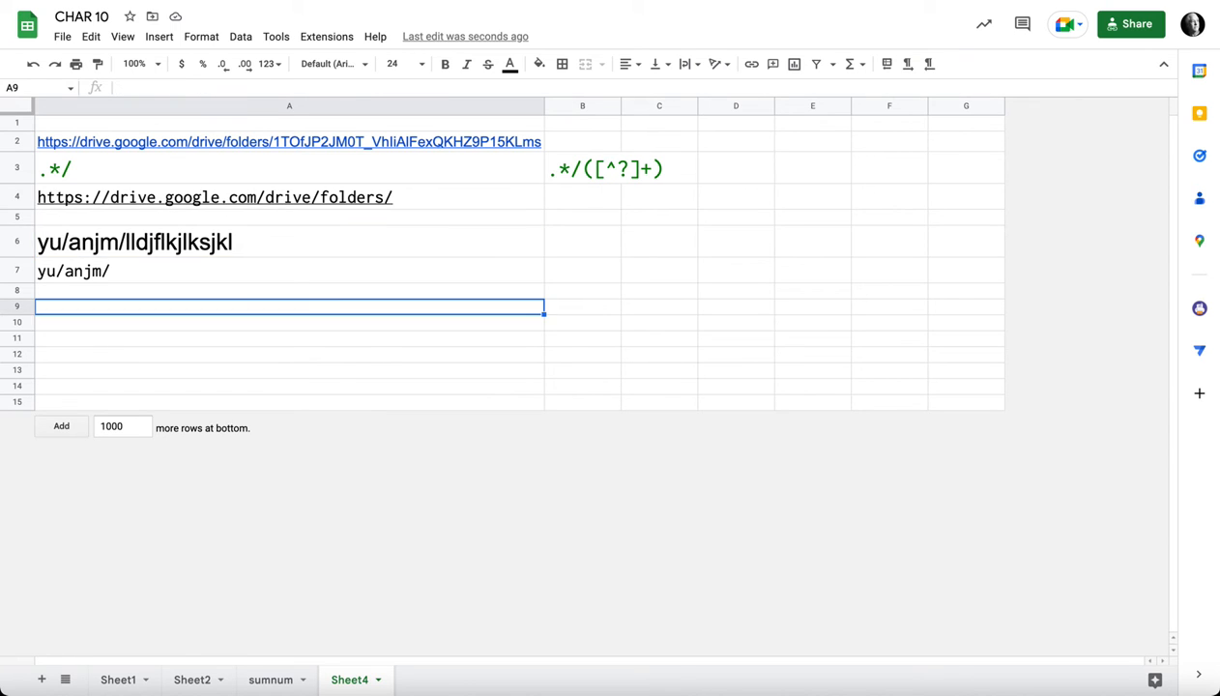
Step: Insert three slashes into the sample text in A6 so that it reads yu/anjm/lldjflkjl///ksjkl
{"action": "left_click", "coordinate": [289, 242]}
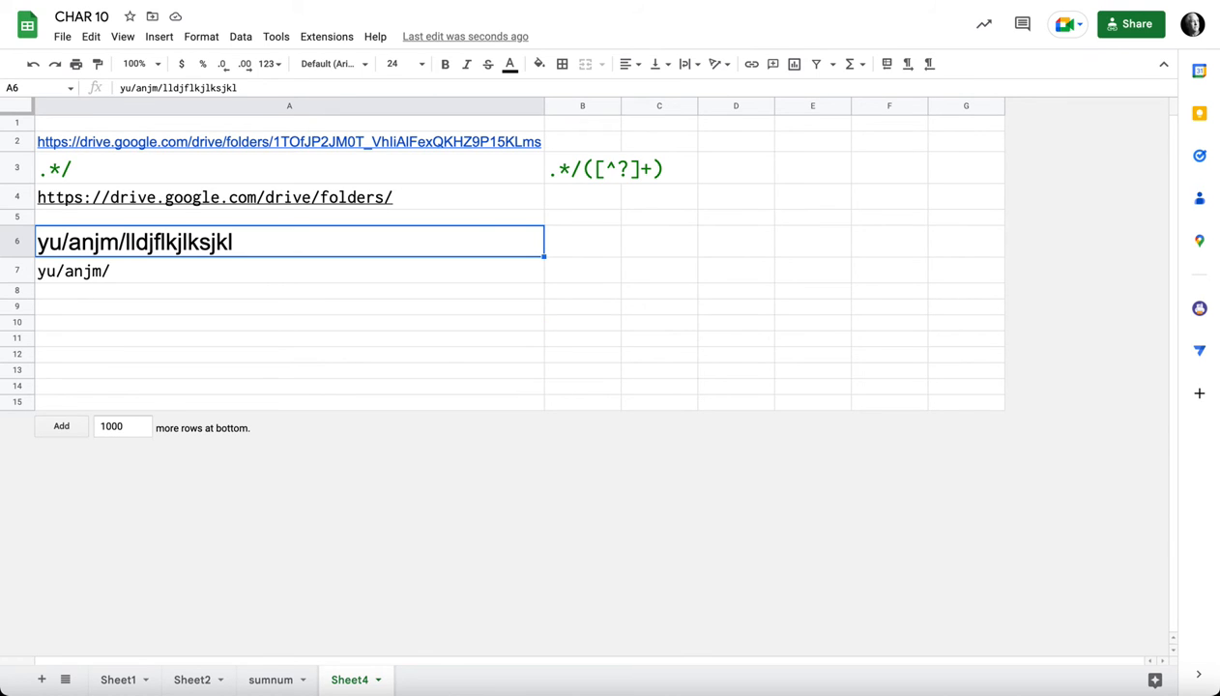
{"action": "key", "text": "Return"}
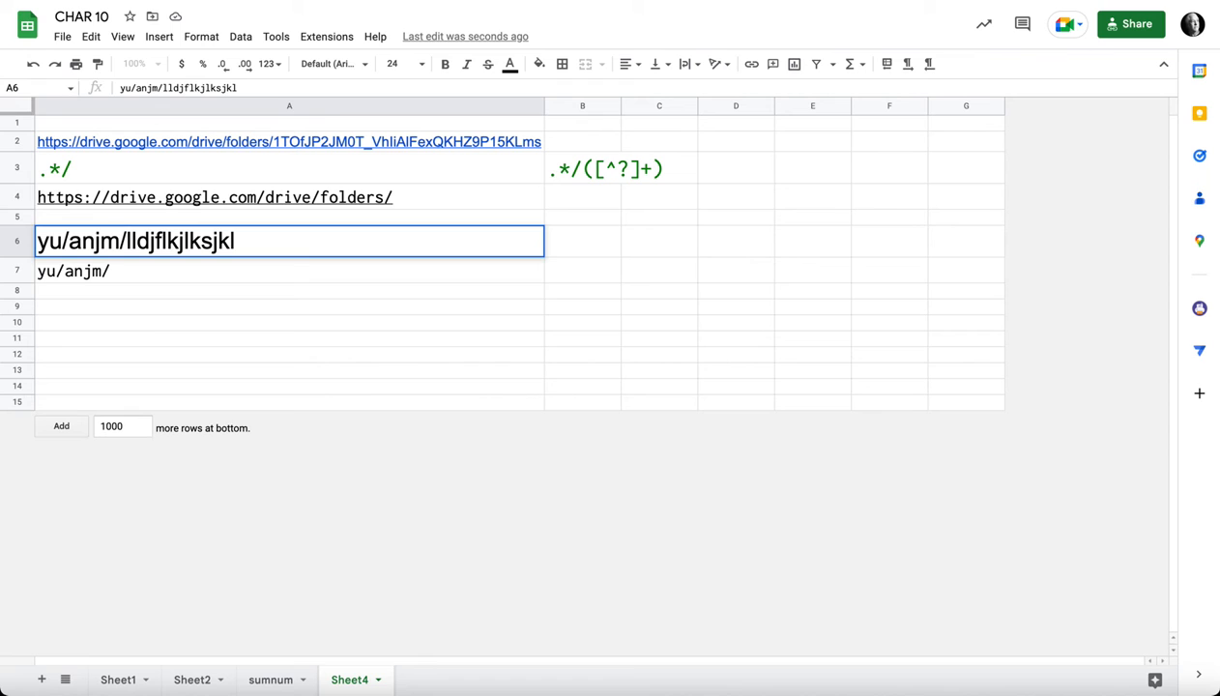
{"action": "left_click", "coordinate": [188, 241]}
{"action": "type", "text": "///"}
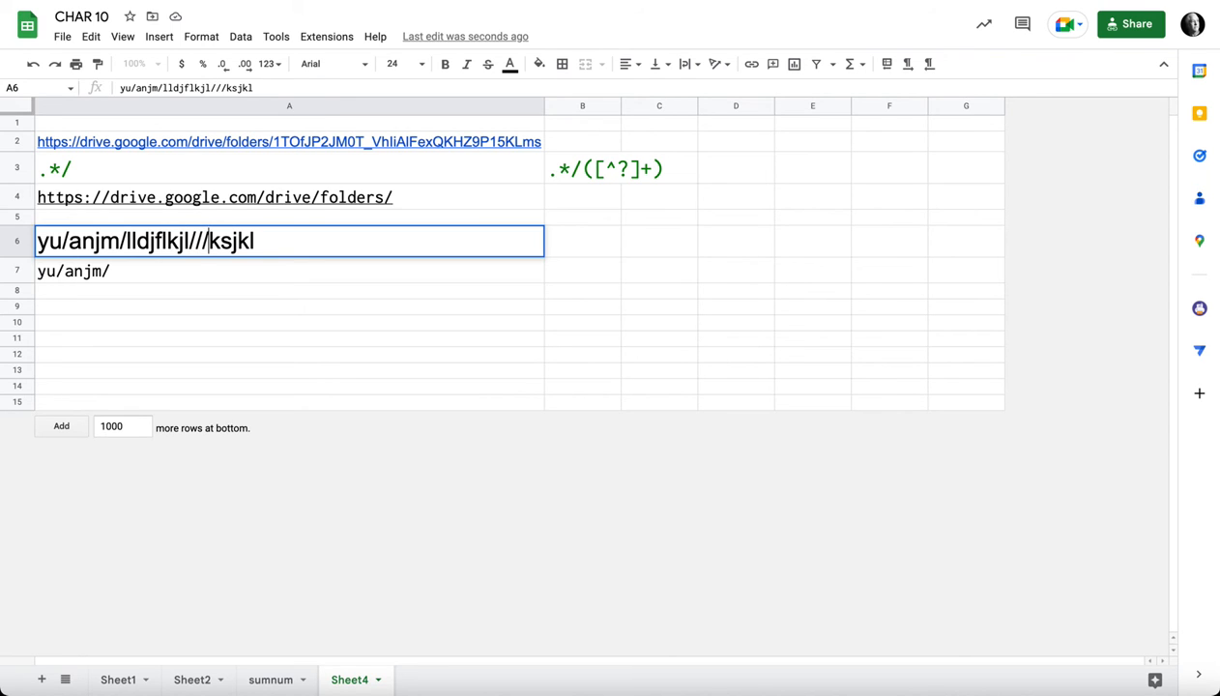
{"action": "key", "text": "Return"}
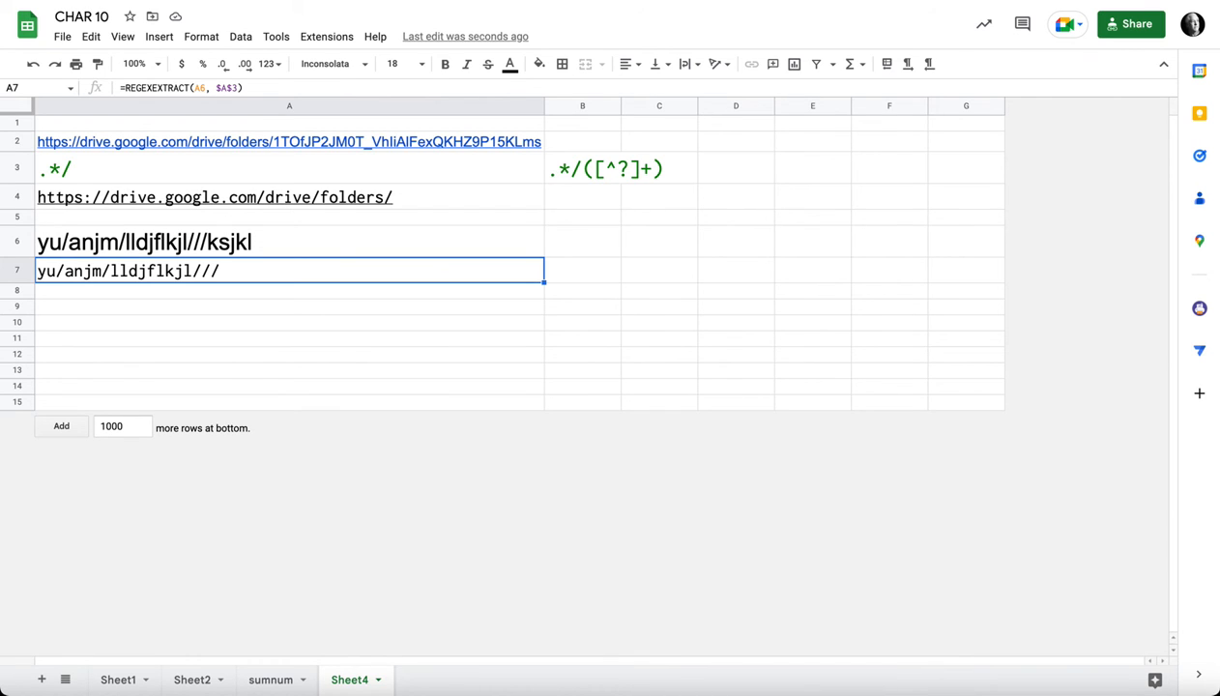
Step: Append the capture group ([^?]) to the regular expression in A3 so that it reads .*/([^?])
{"action": "double_click", "coordinate": [193, 168]}
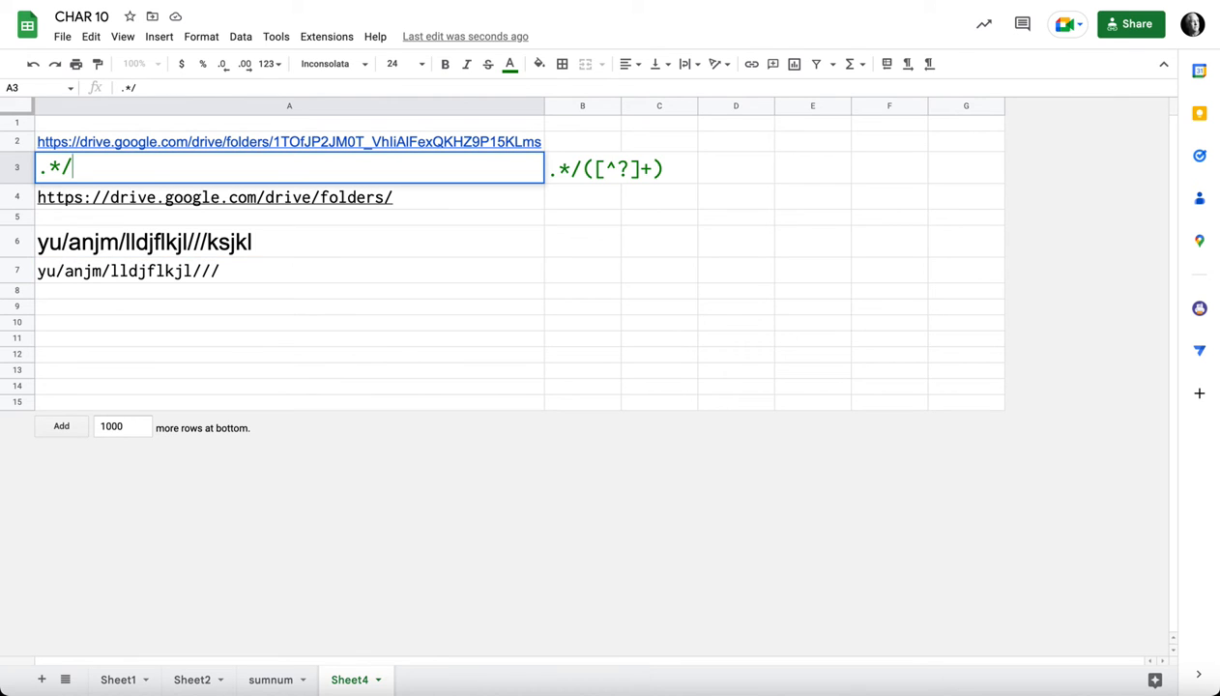
{"action": "type", "text": "([^?"}
{"action": "type", "text": "]"}
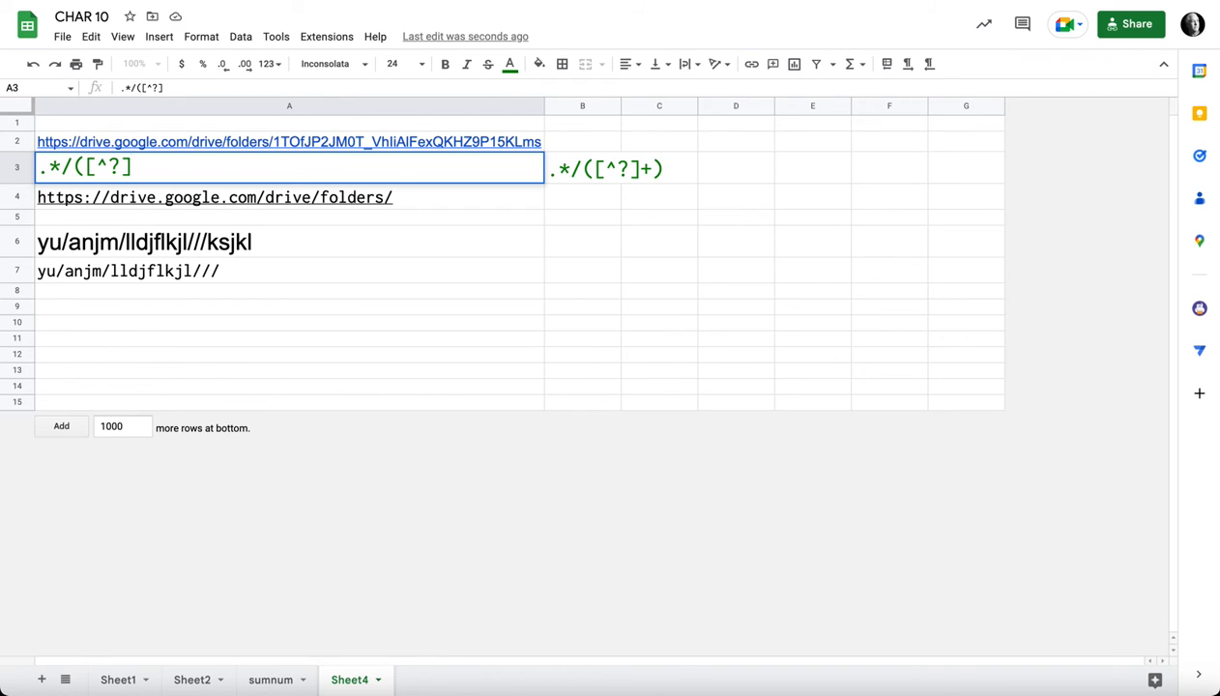
{"action": "type", "text": ")"}
{"action": "key", "text": "Return"}
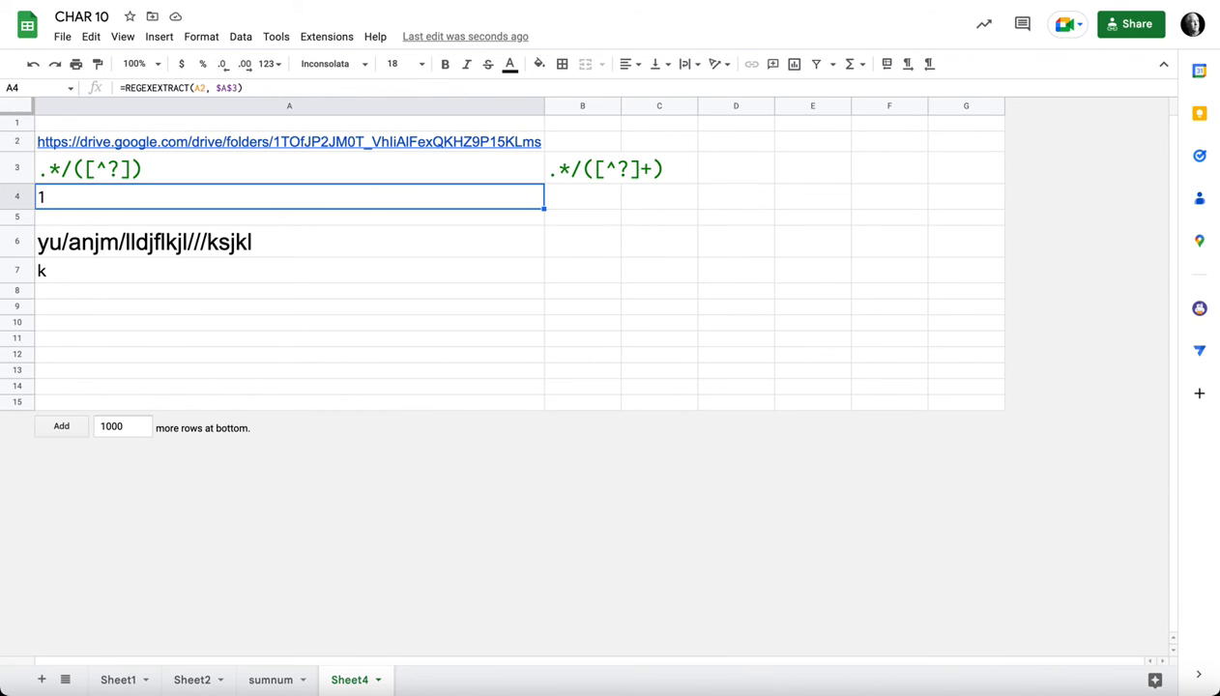
Step: Insert a plus sign before the closing parenthesis in A3, making the regular expression .*/([^?]+)
{"action": "key", "text": "Up"}
{"action": "key", "text": "Return"}
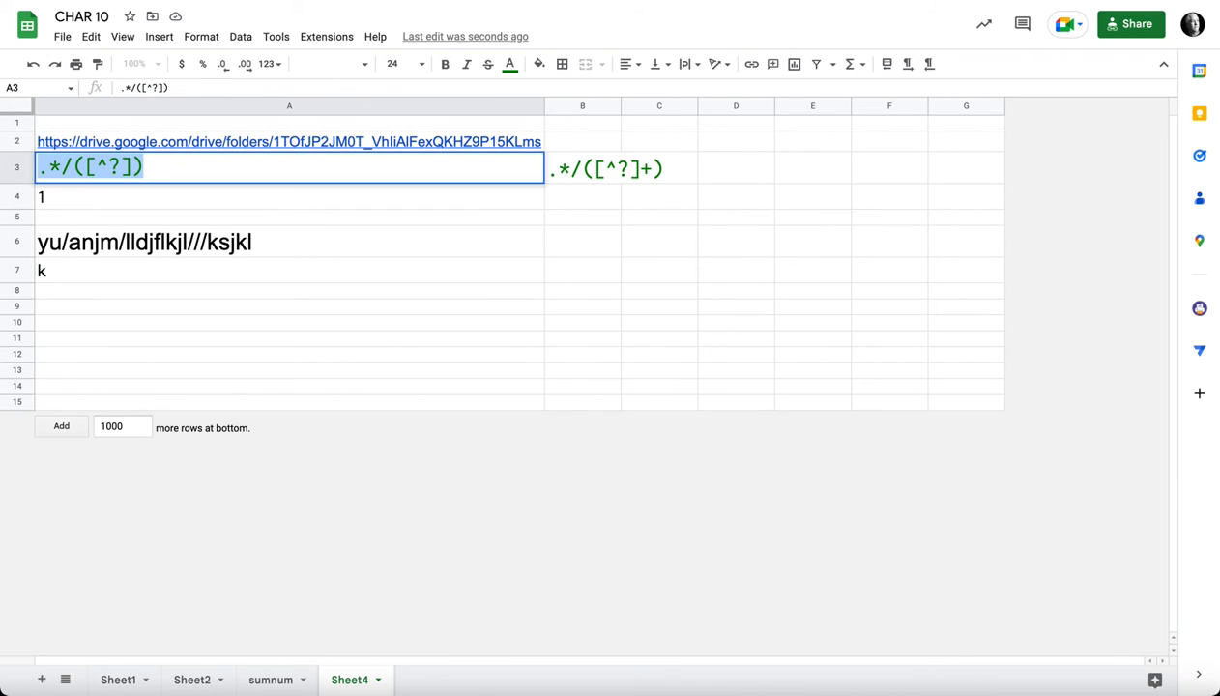
{"action": "key", "text": "Right"}
{"action": "key", "text": "Left"}
{"action": "type", "text": "+"}
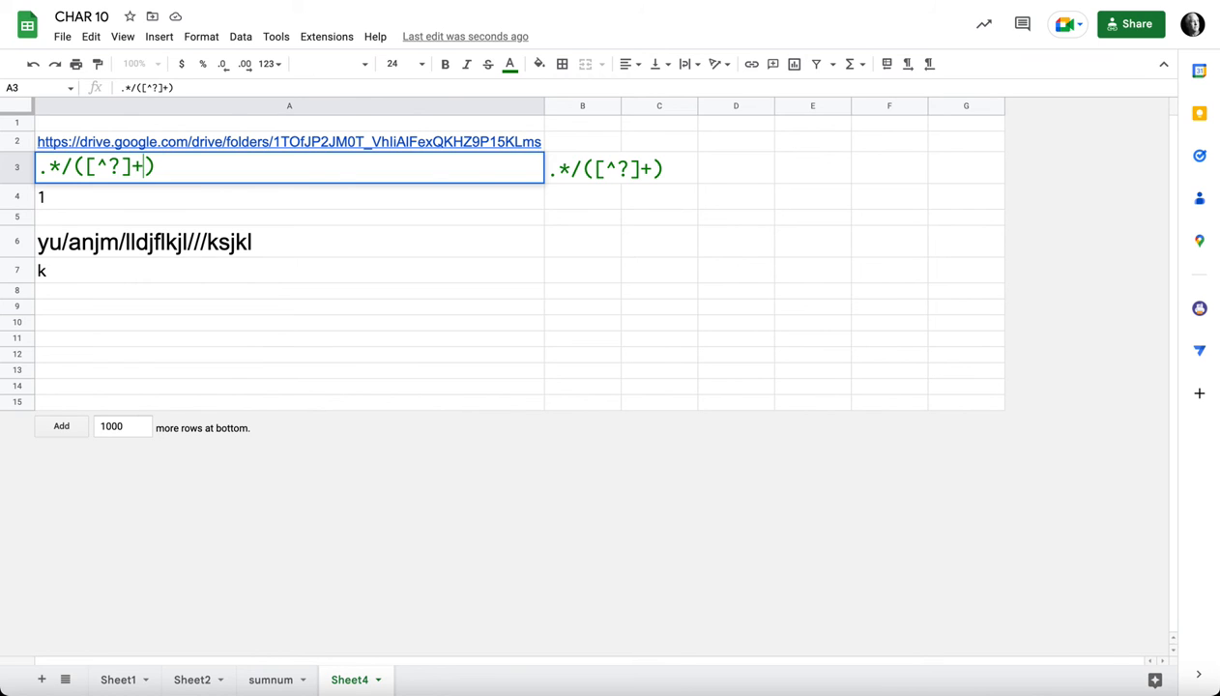
{"action": "key", "text": "Return"}
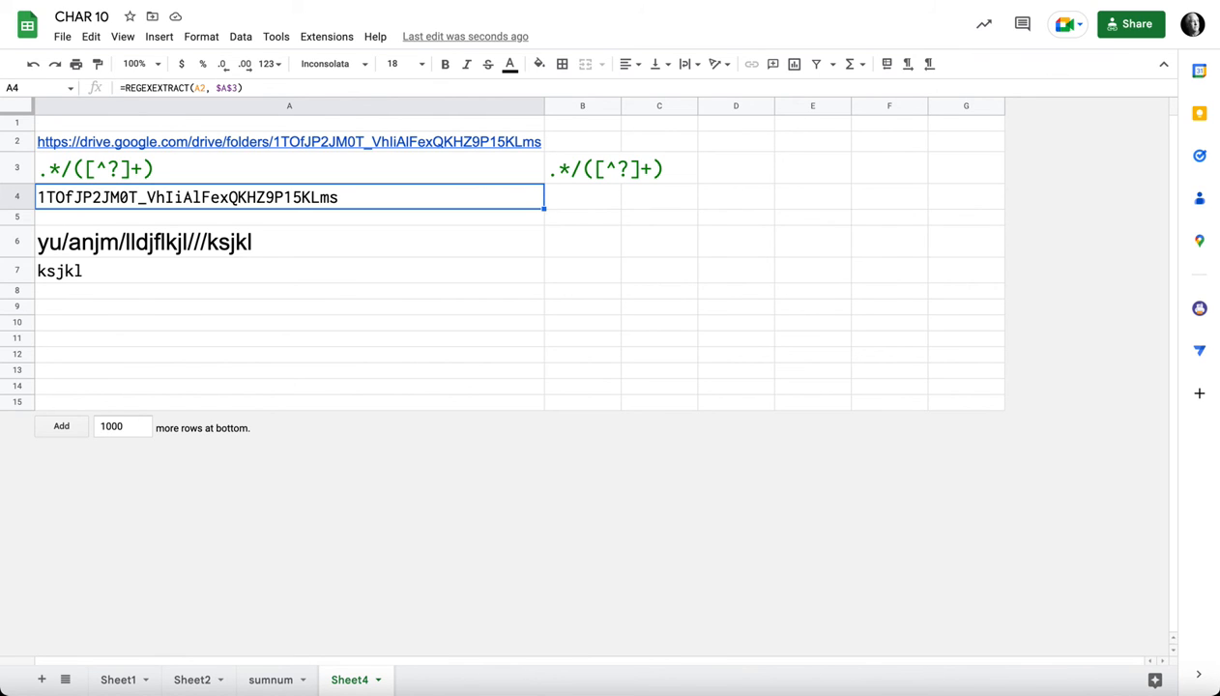
Step: Paste the copied Google Sheets URL into A9 as another sample link
{"action": "mouse_move", "coordinate": [169, 142]}
{"action": "left_click", "coordinate": [289, 142]}
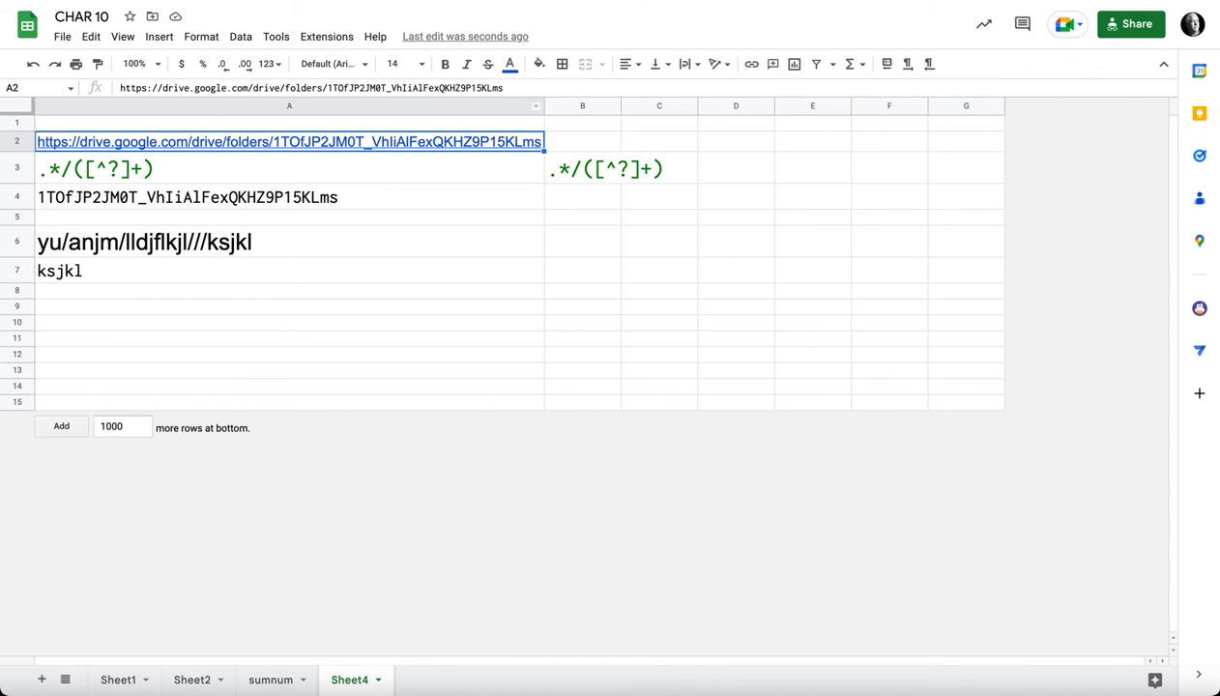
{"action": "left_click", "coordinate": [290, 306]}
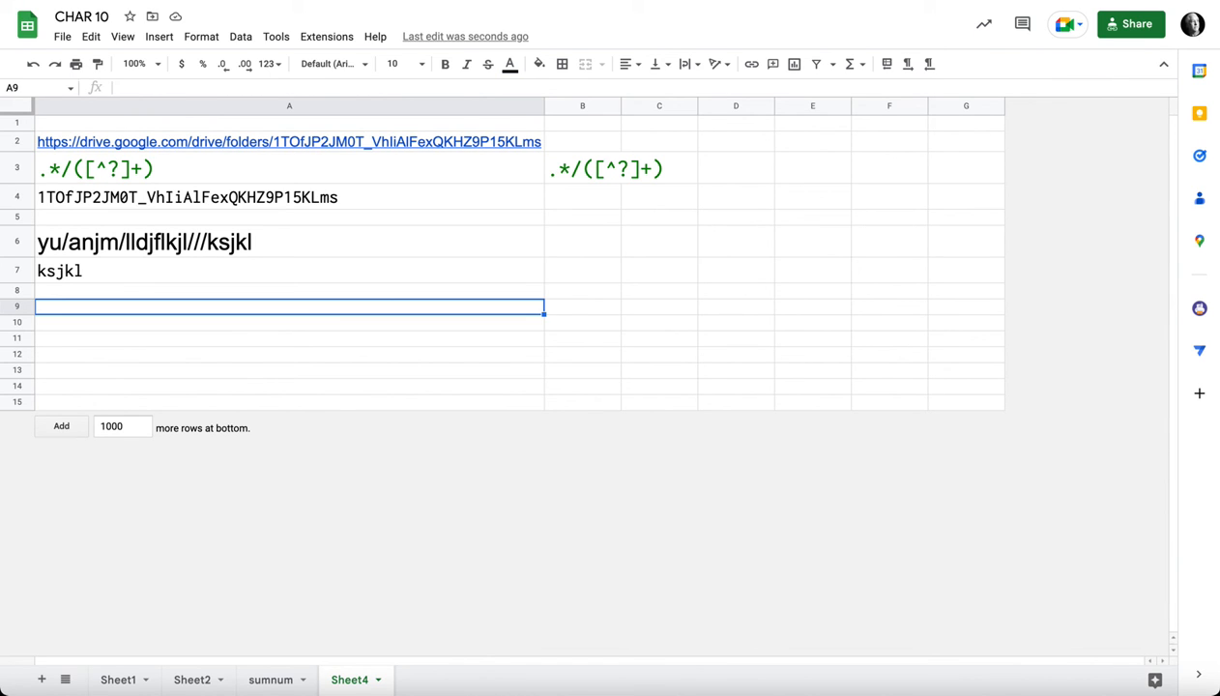
{"action": "key", "text": "ctrl+v"}
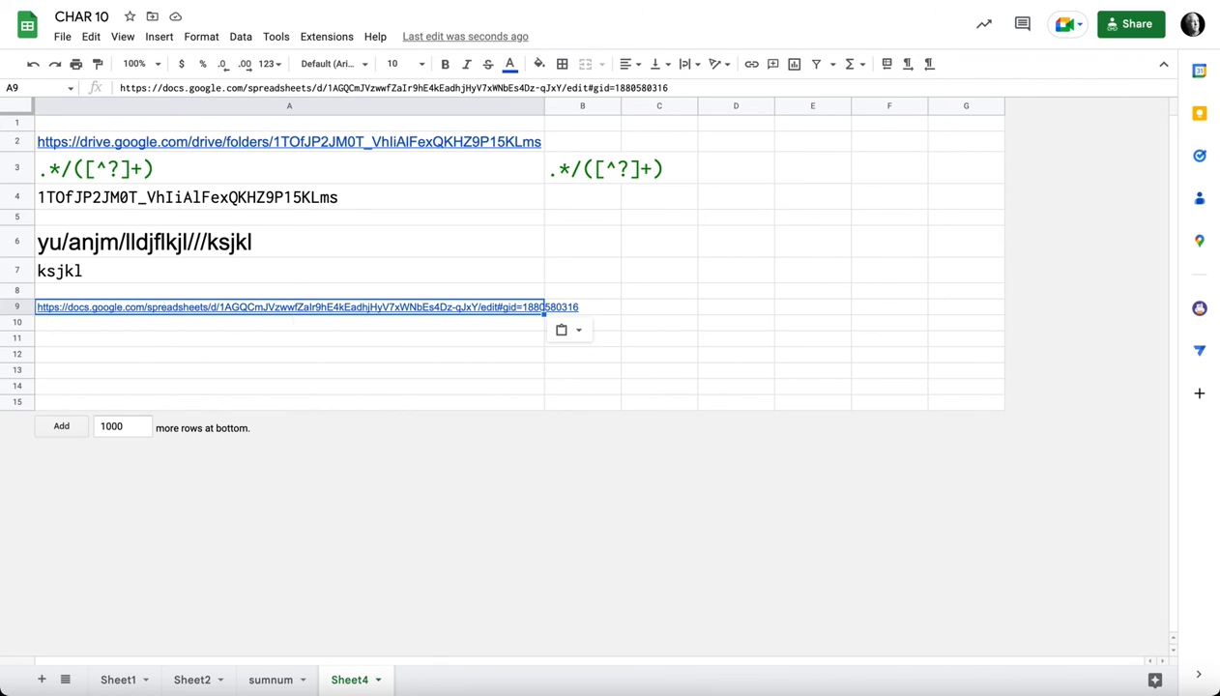
Step: Enter the formula =REGEXEXTRACT(A9,A3) in A10 to apply the regular expression to the spreadsheet URL
{"action": "left_click", "coordinate": [387, 323]}
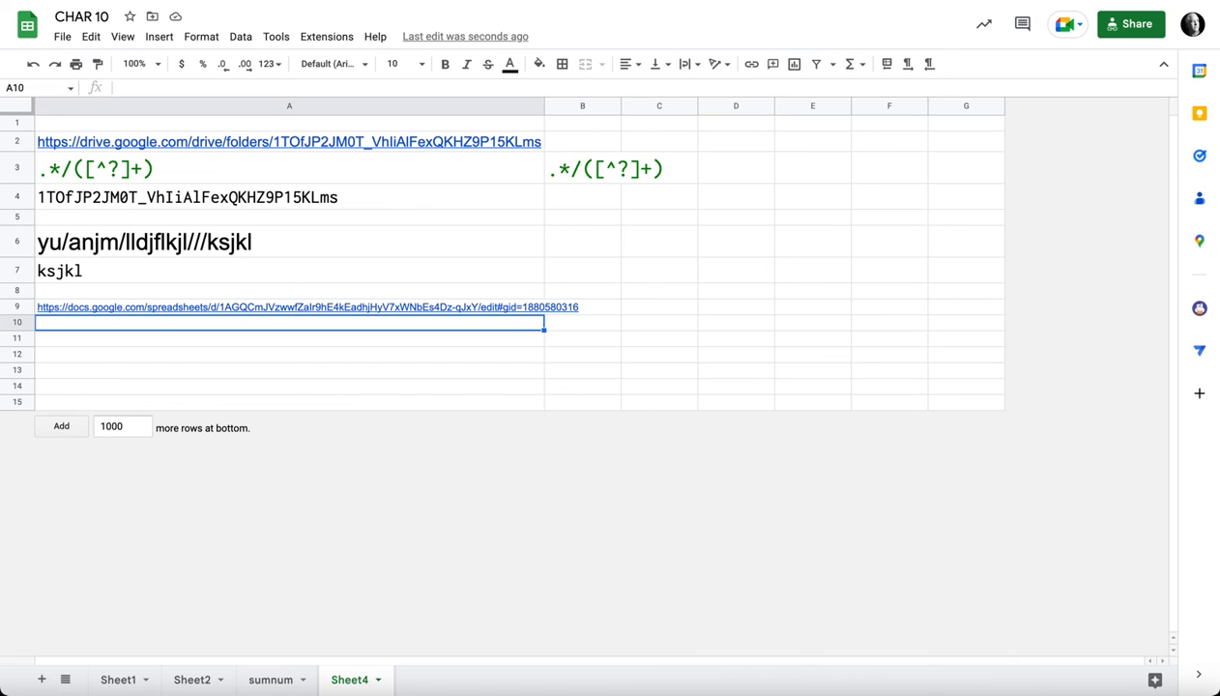
{"action": "type", "text": "=reg"}
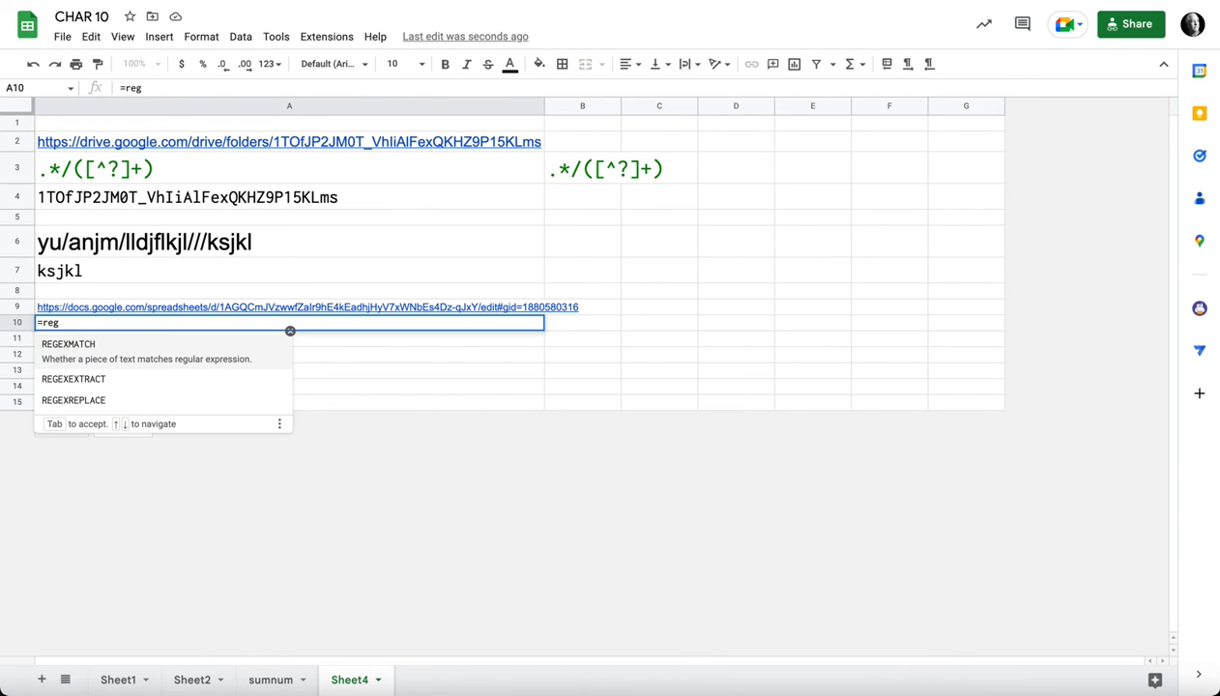
{"action": "key", "text": "Down"}
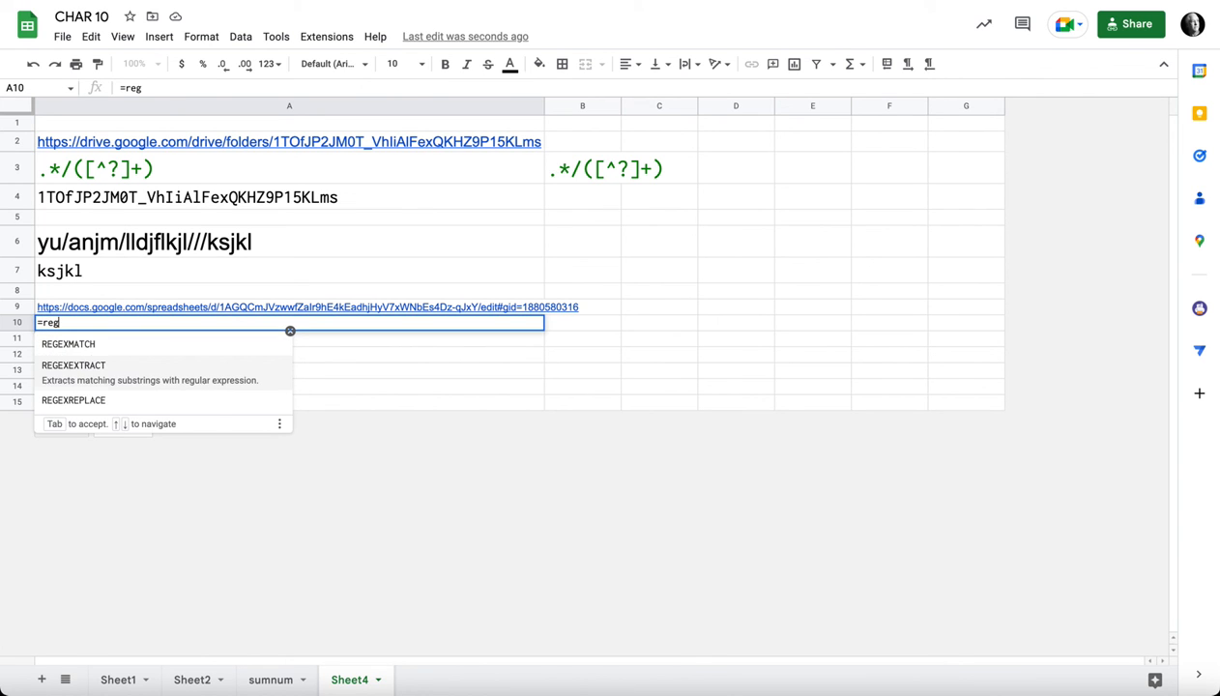
{"action": "key", "text": "Tab"}
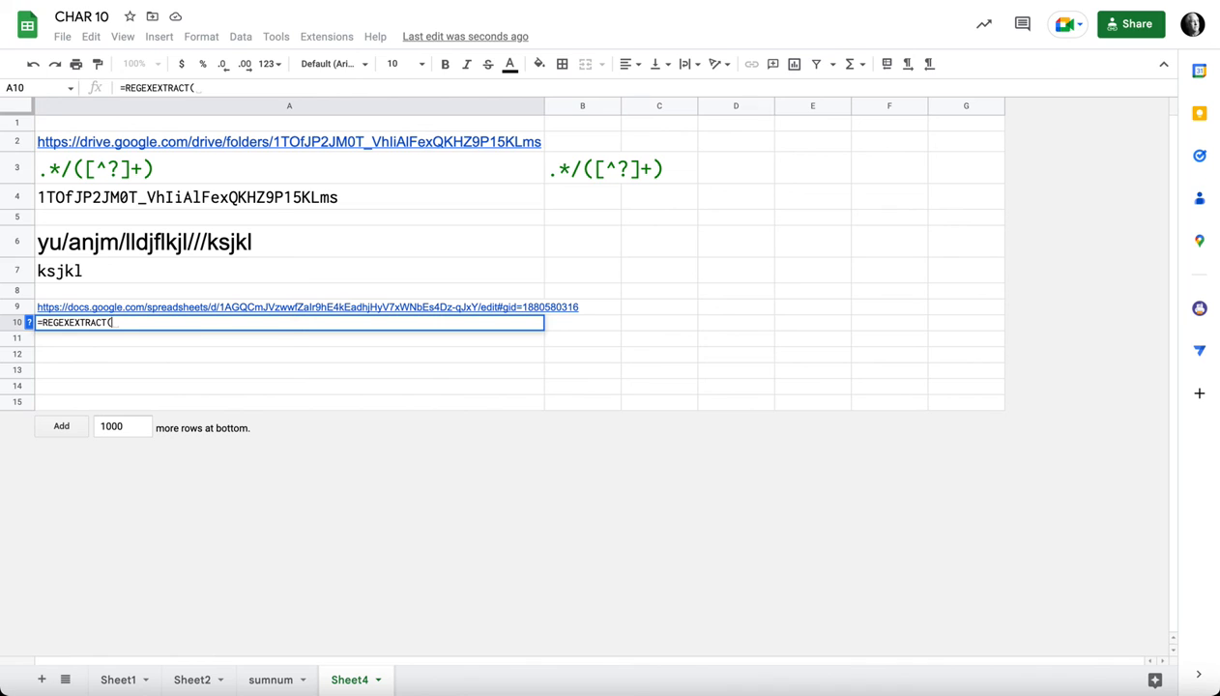
{"action": "key", "text": "Up"}
{"action": "type", "text": ","}
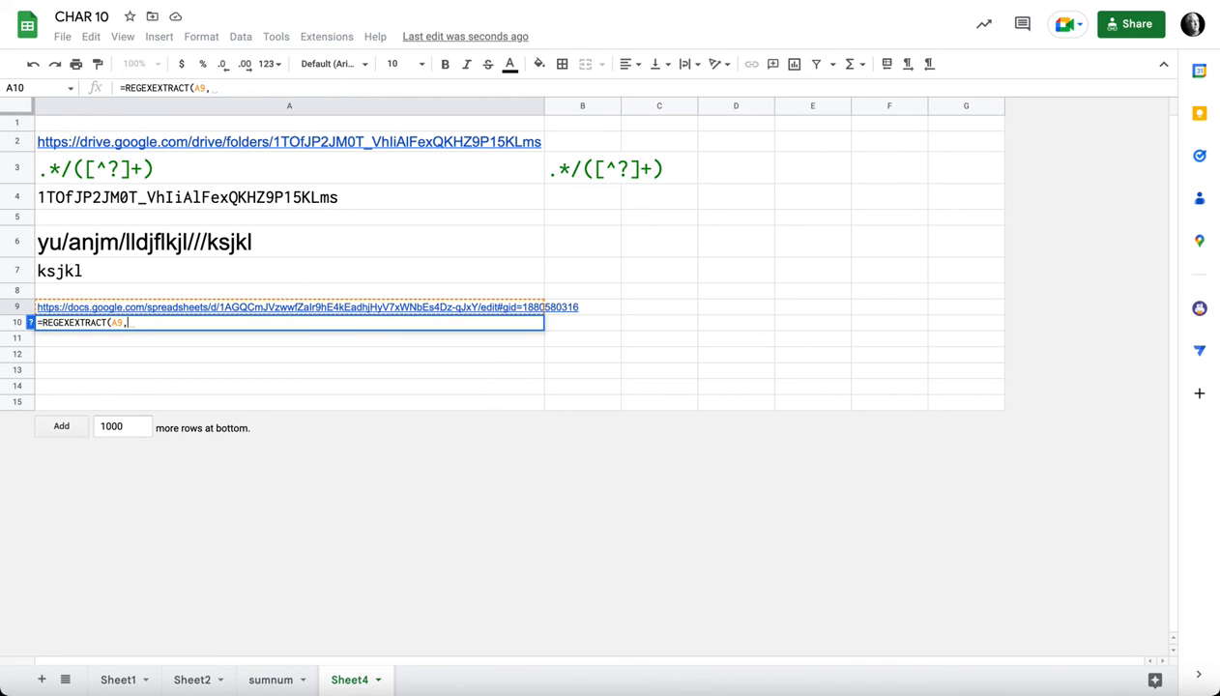
{"action": "left_click", "coordinate": [289, 168]}
{"action": "key", "text": "Return"}
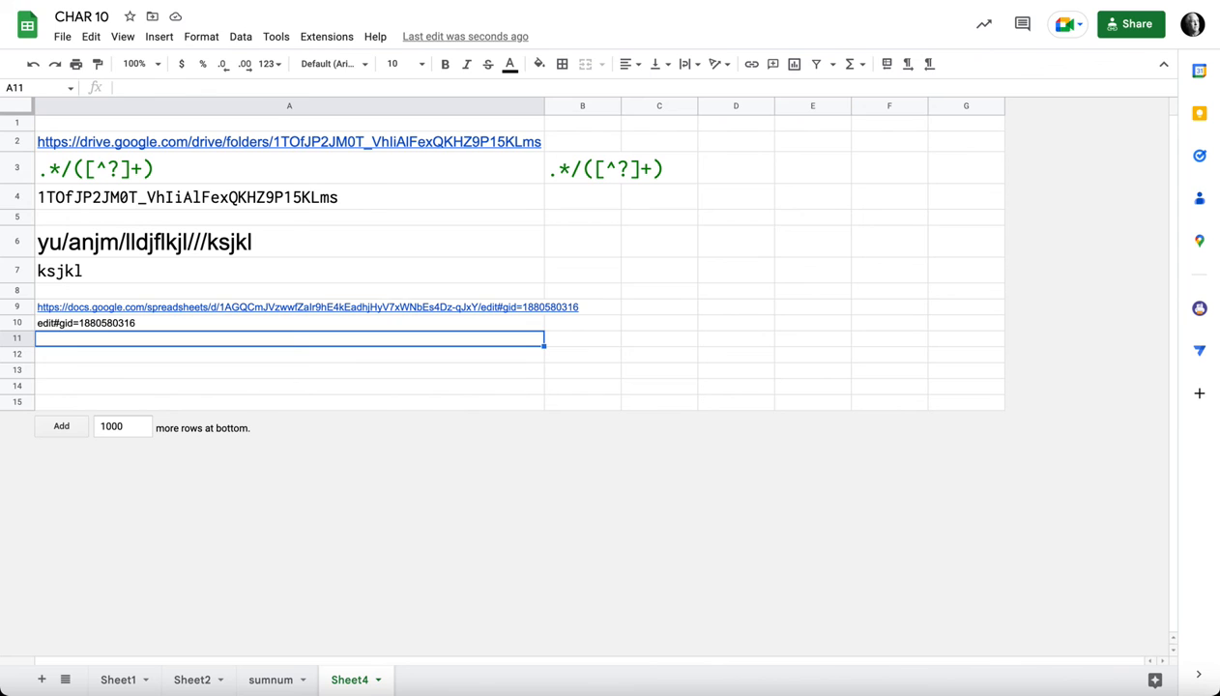
{"action": "left_click", "coordinate": [232, 308]}
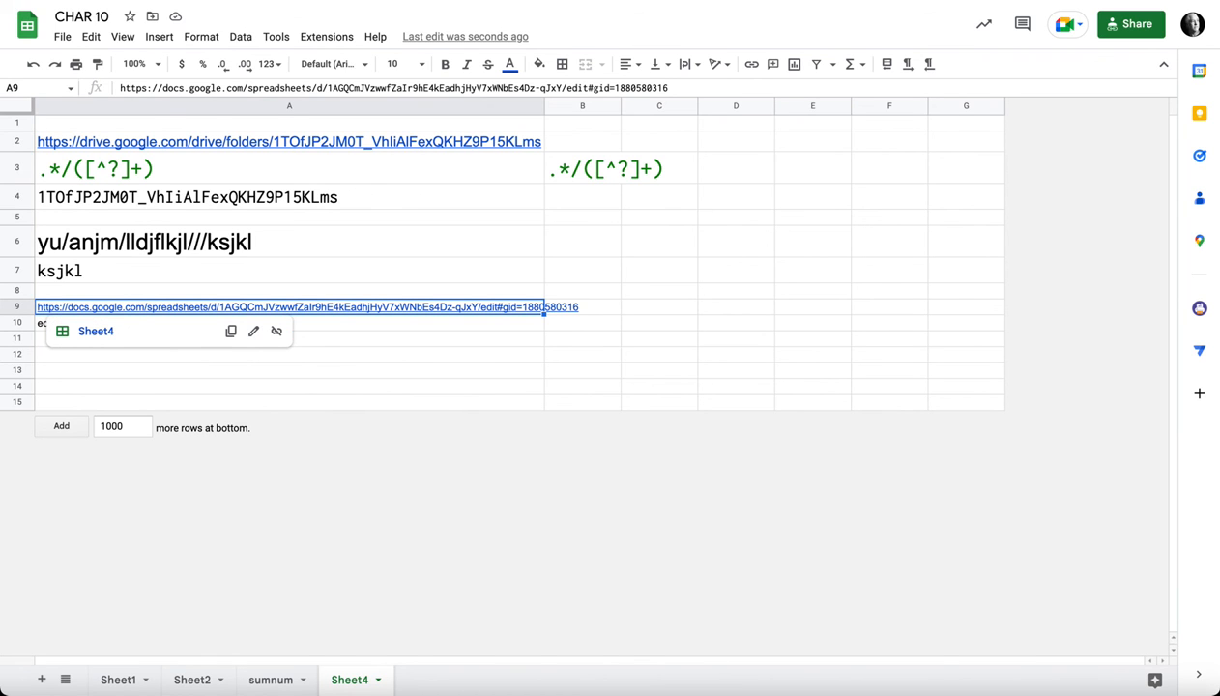
{"action": "key", "text": "Return"}
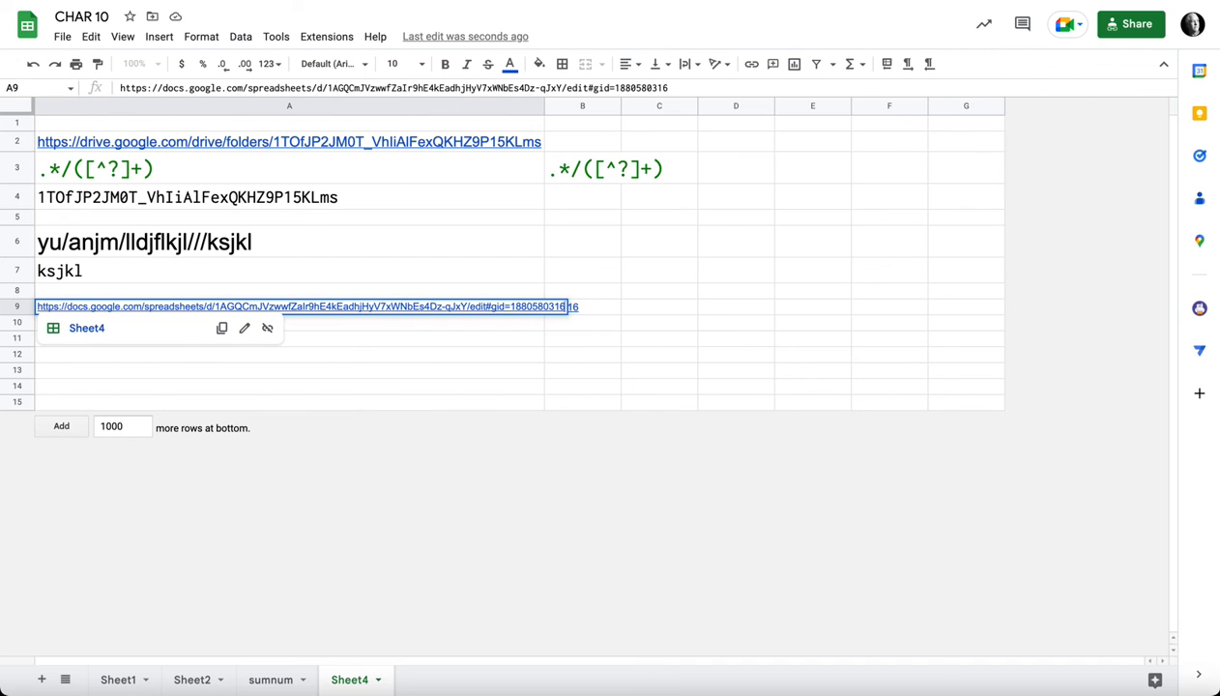
{"action": "left_click_drag", "start_coordinate": [468, 306], "coordinate": [566, 306]}
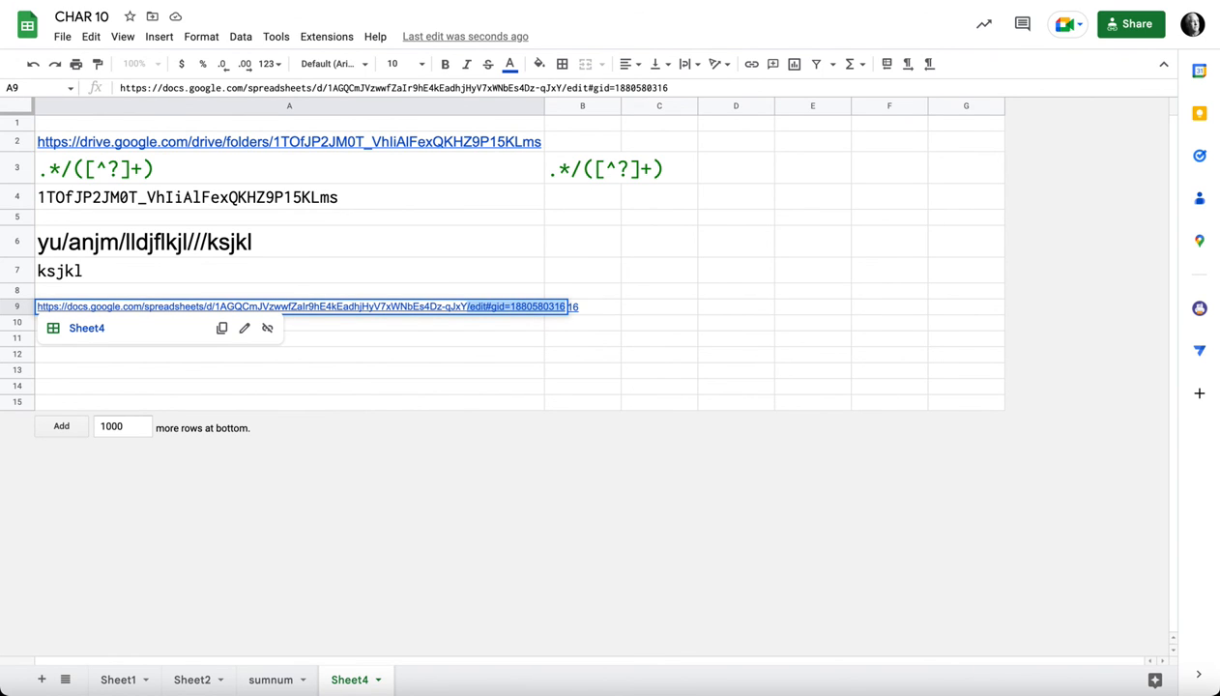
{"action": "key", "text": "BackSpace"}
{"action": "key", "text": "Return"}
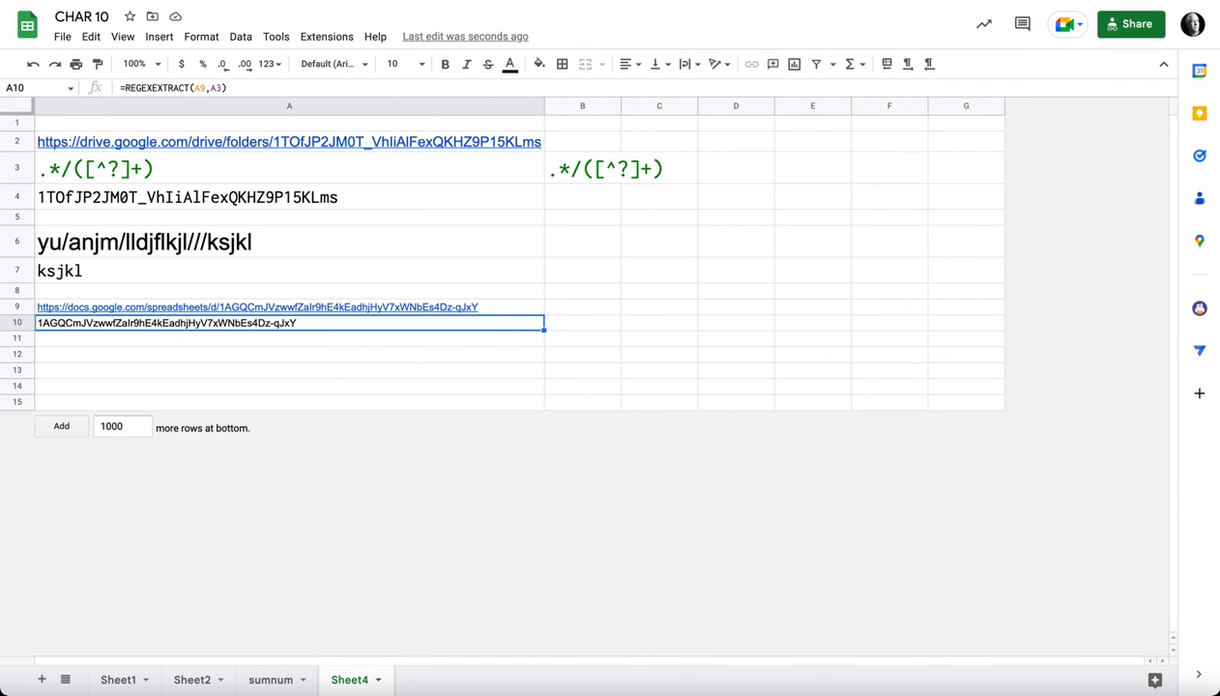
{"action": "mouse_move", "coordinate": [258, 307]}
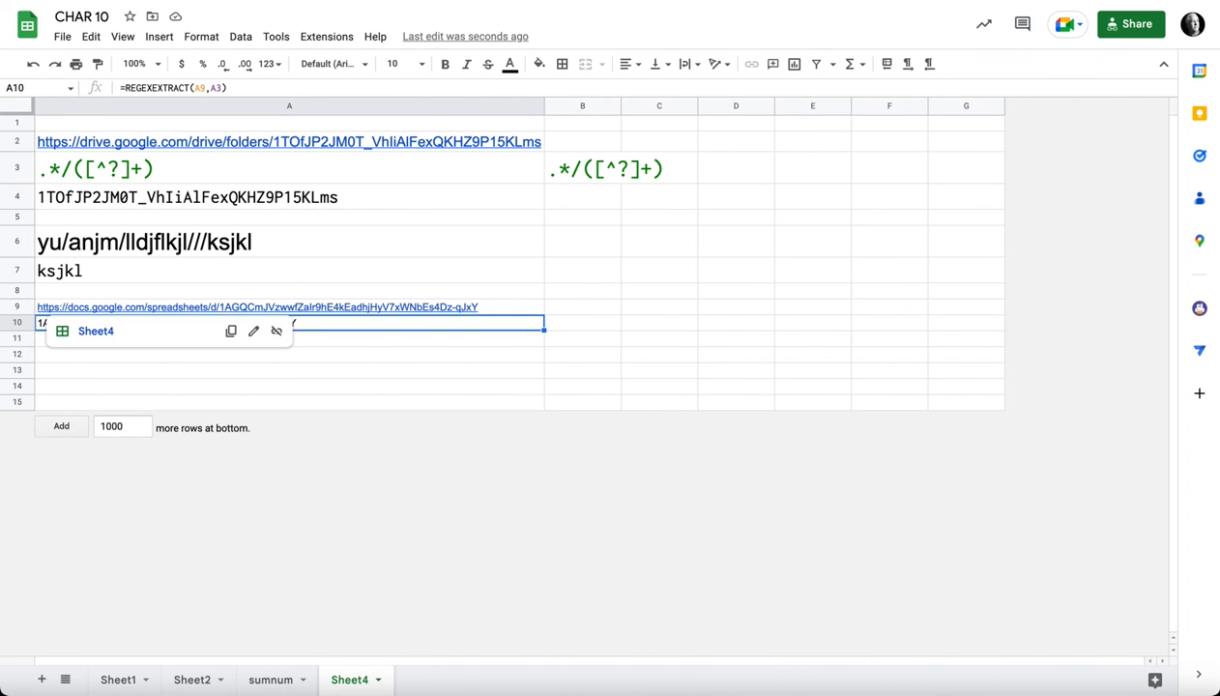
{"action": "left_click", "coordinate": [257, 355]}
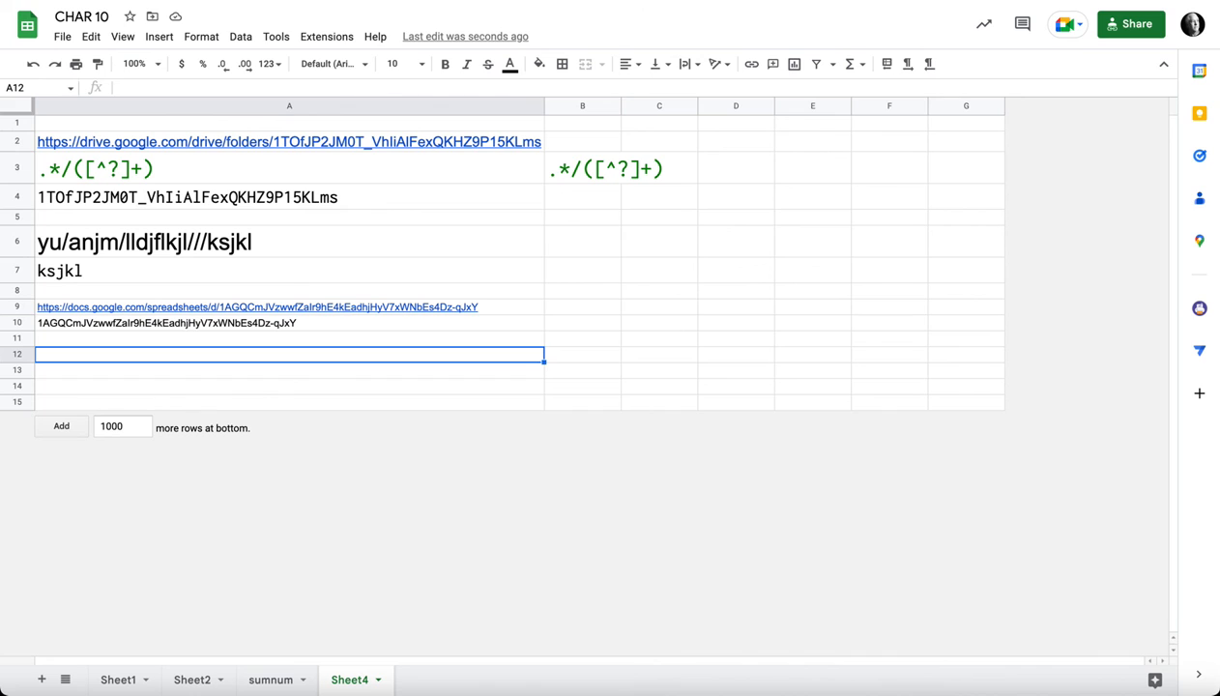
{"action": "left_click", "coordinate": [257, 168]}
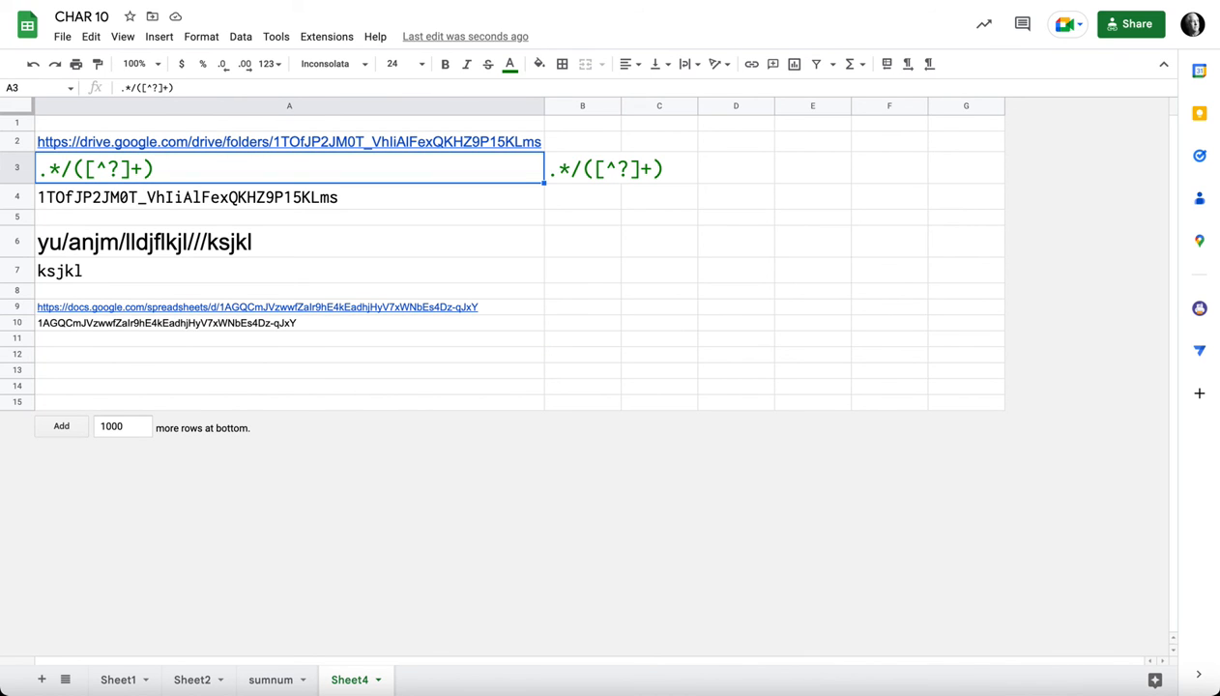
{"action": "mouse_move", "coordinate": [289, 143]}
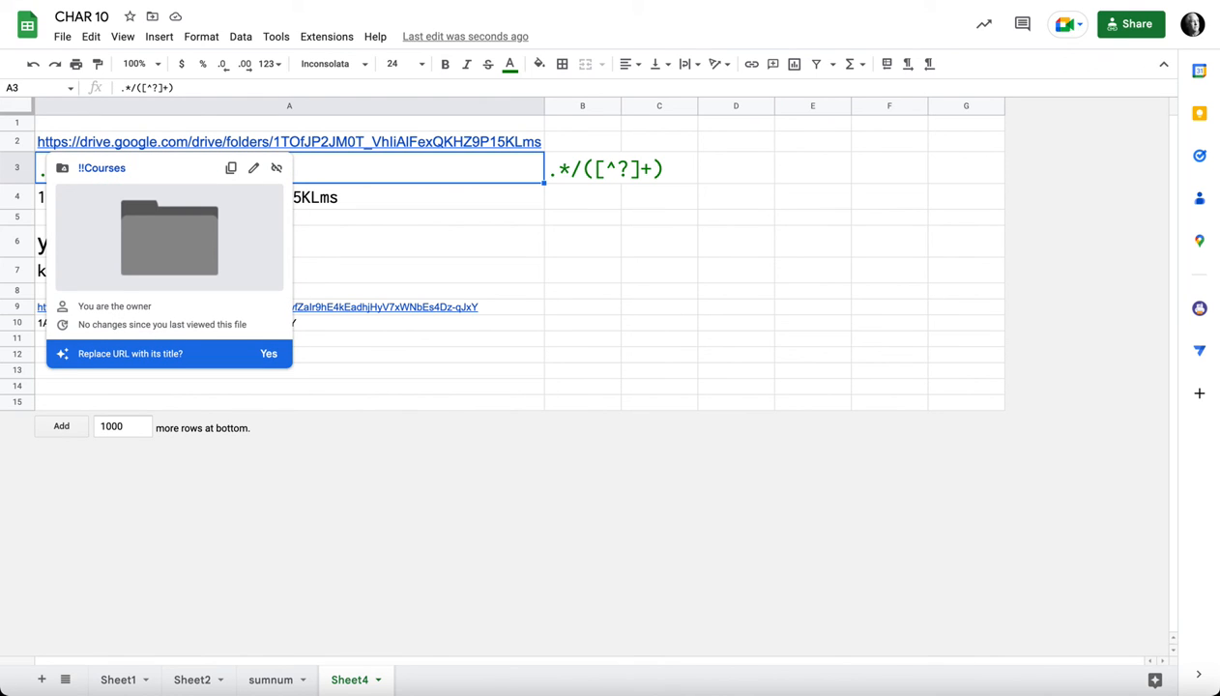